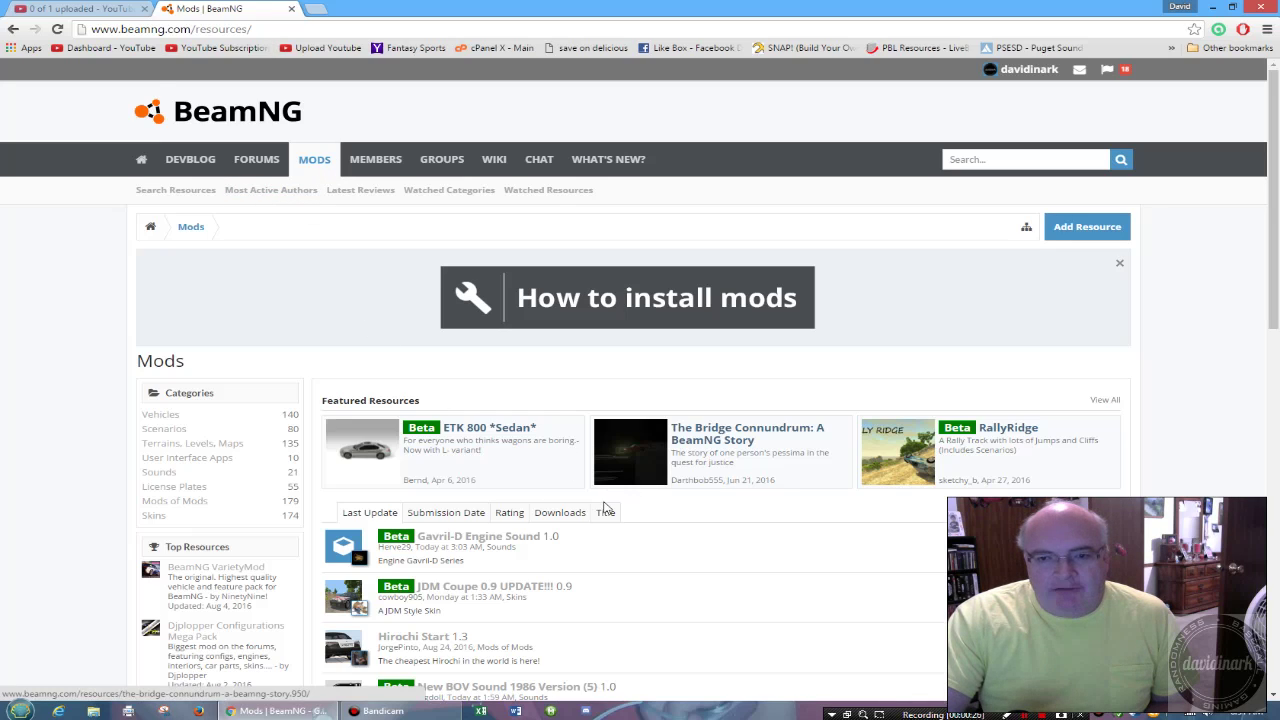
- Look over the BeamNG mods listing and open the Vehicles category
scroll(452, 504, "down", 1)
scroll(711, 434, "down", 1)
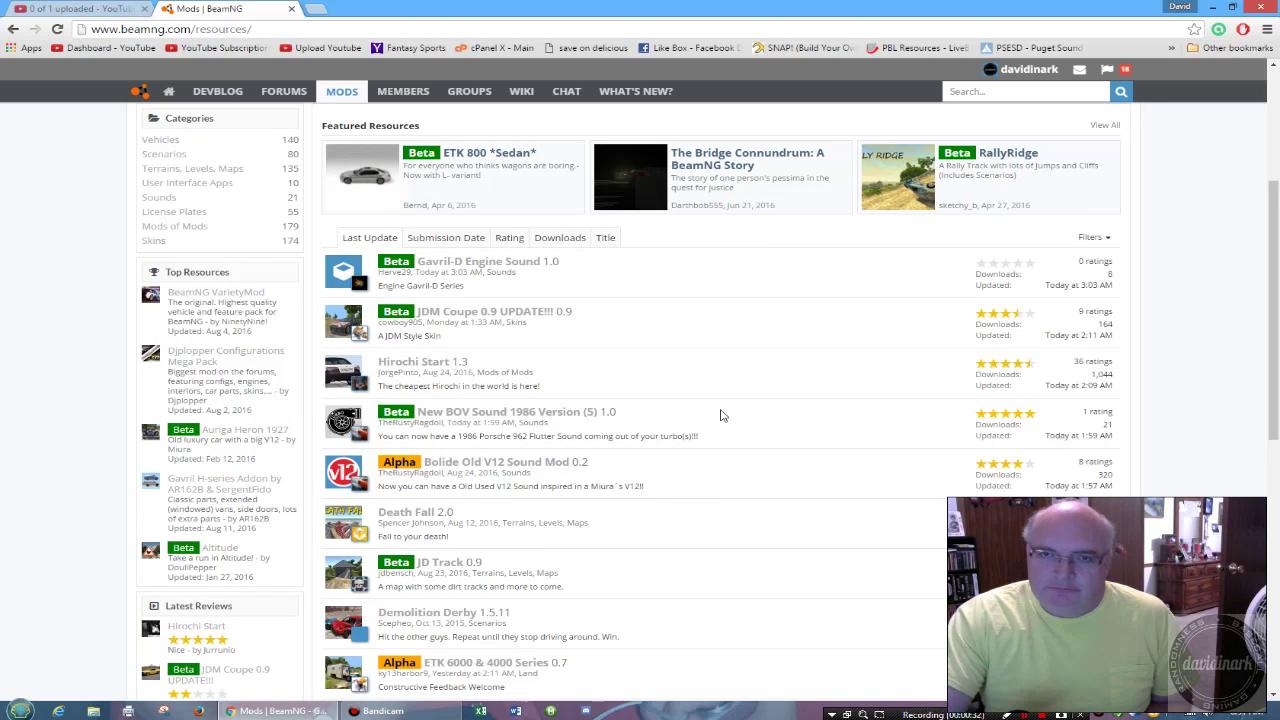
scroll(723, 415, "up", 1)
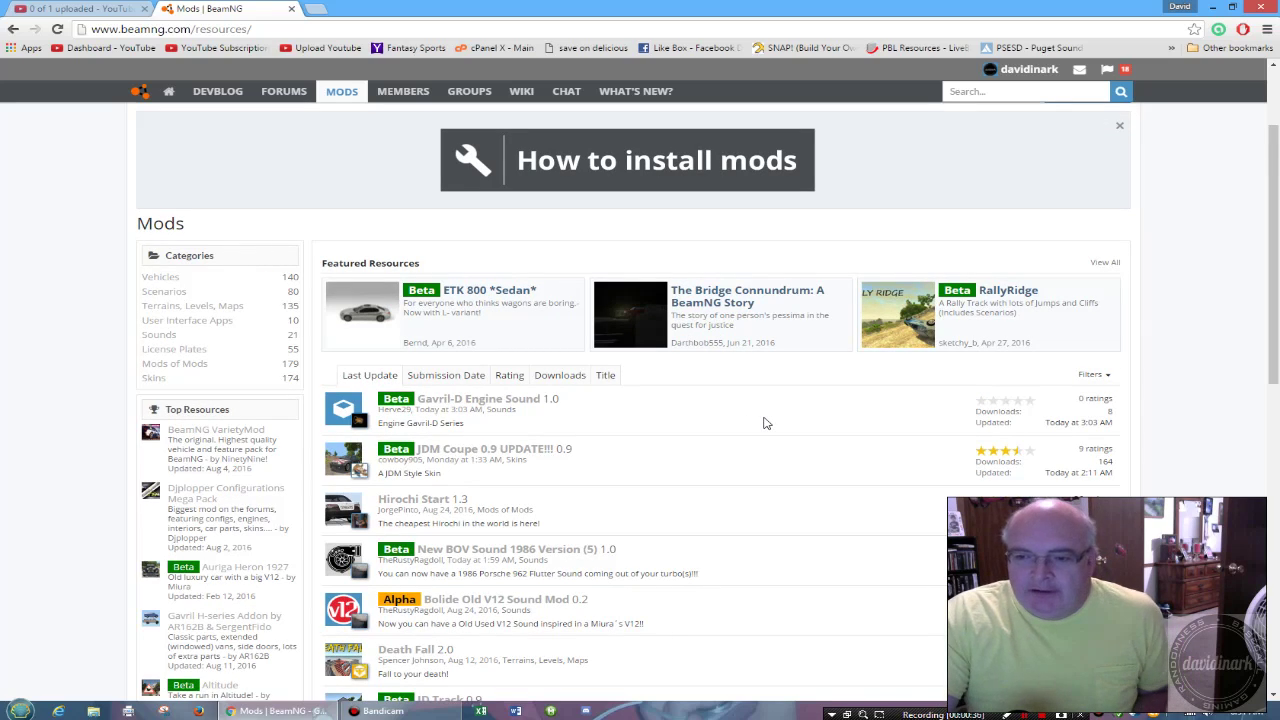
scroll(766, 420, "up", 1)
scroll(750, 432, "down", 1)
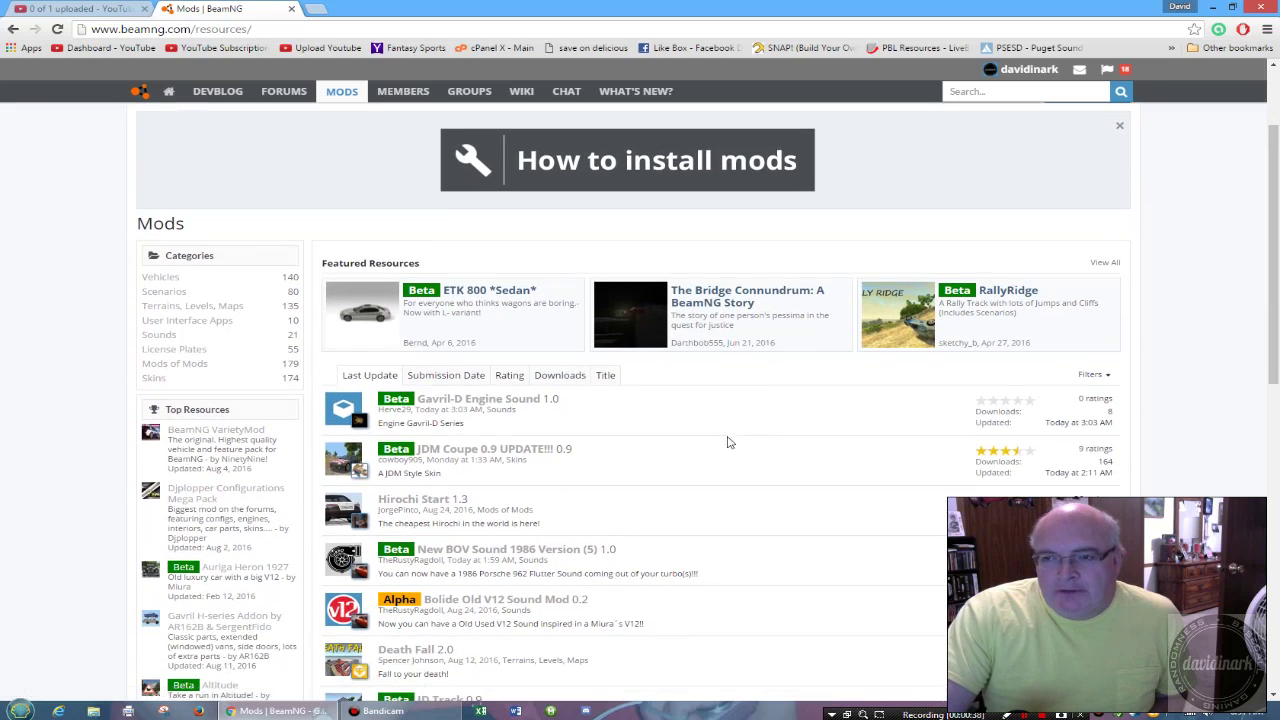
scroll(669, 484, "down", 2)
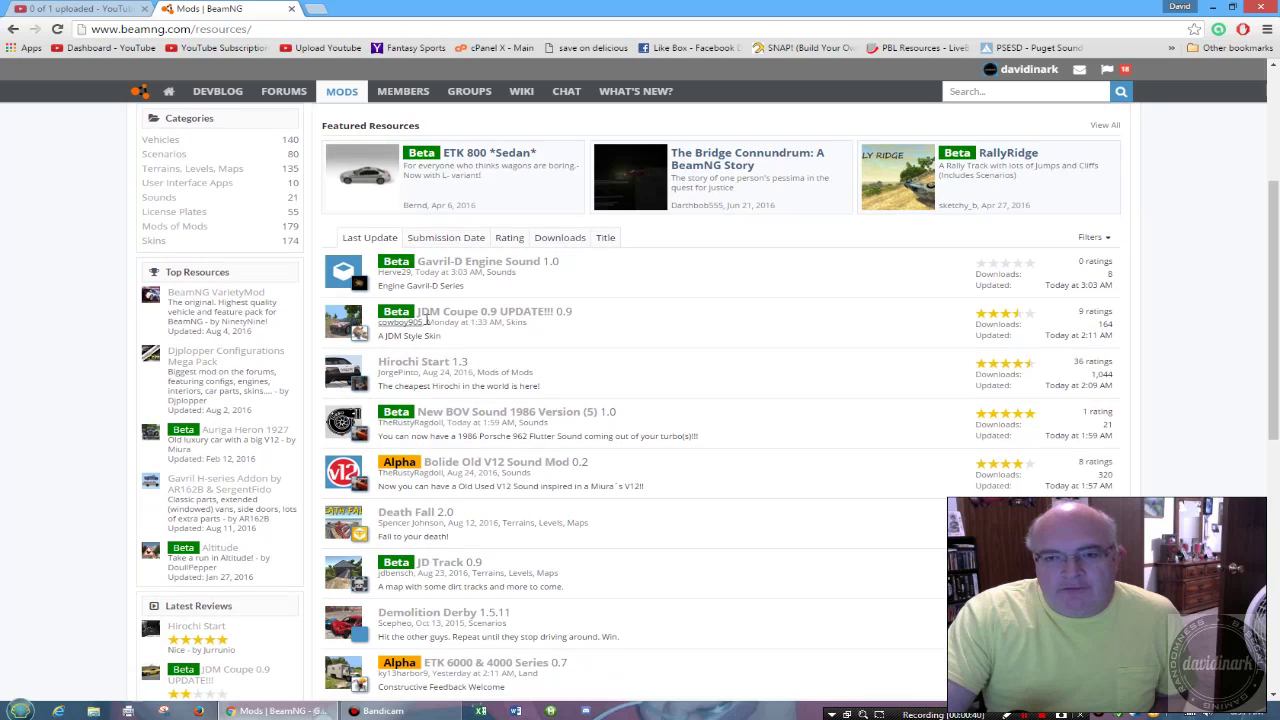
scroll(669, 344, "up", 2)
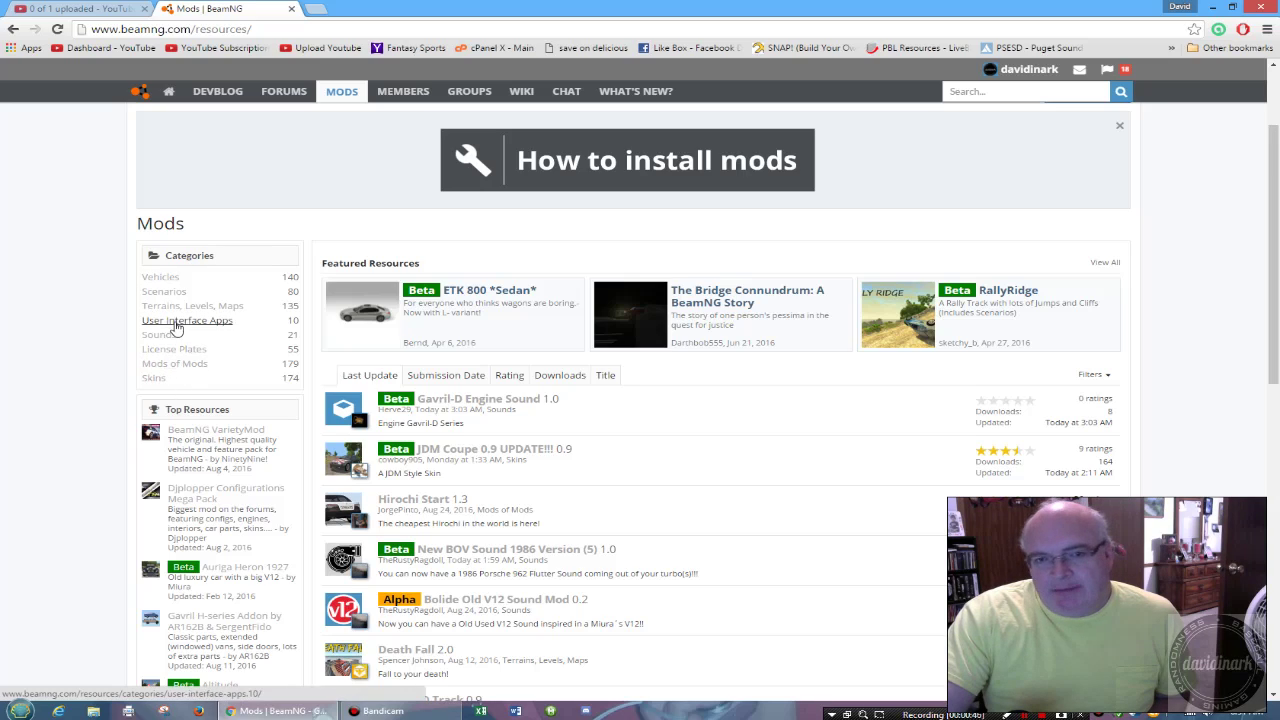
left_click(152, 277)
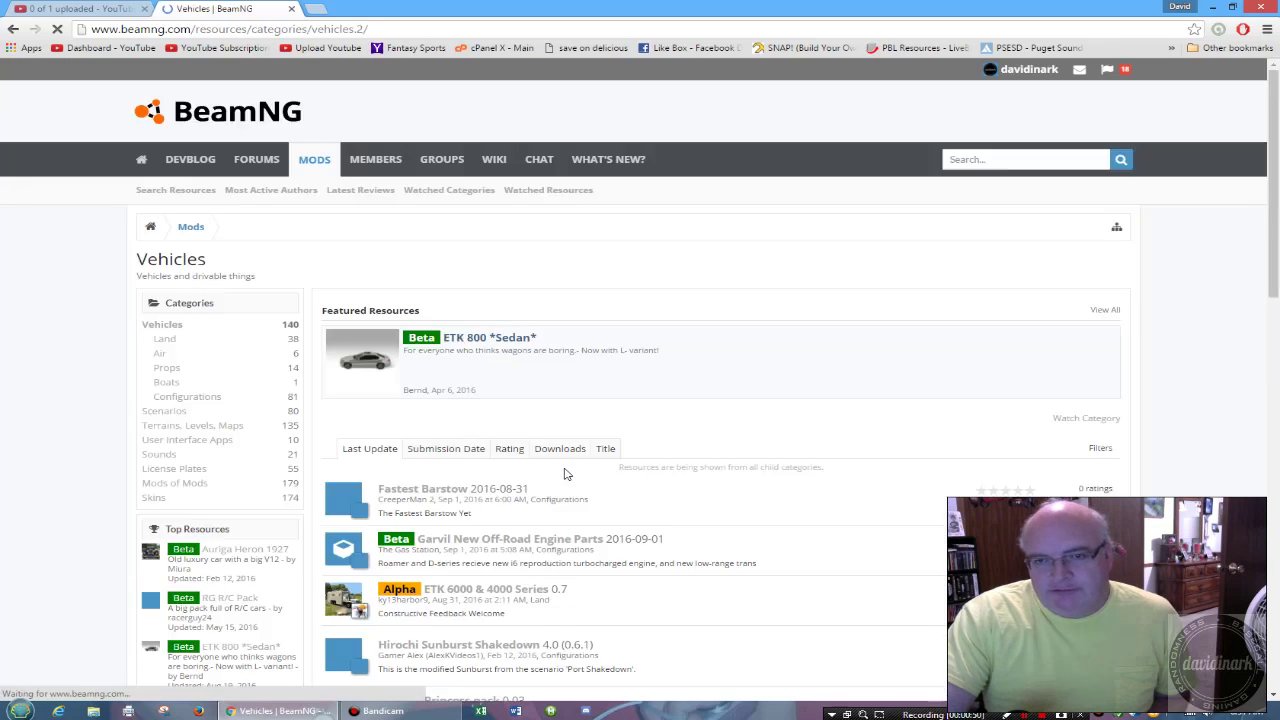
- Download the zip file of the Fastest Barstow mod from the Vehicles category
scroll(640, 474, "down", 2)
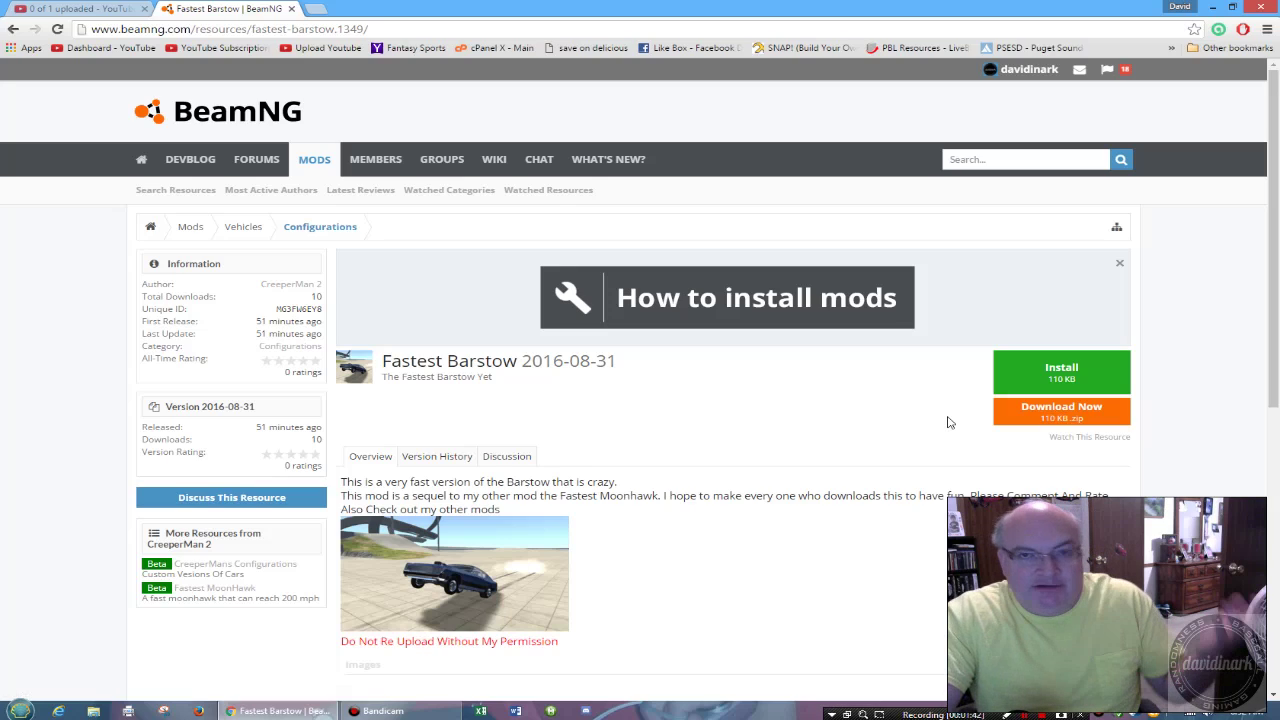
left_click(1032, 422)
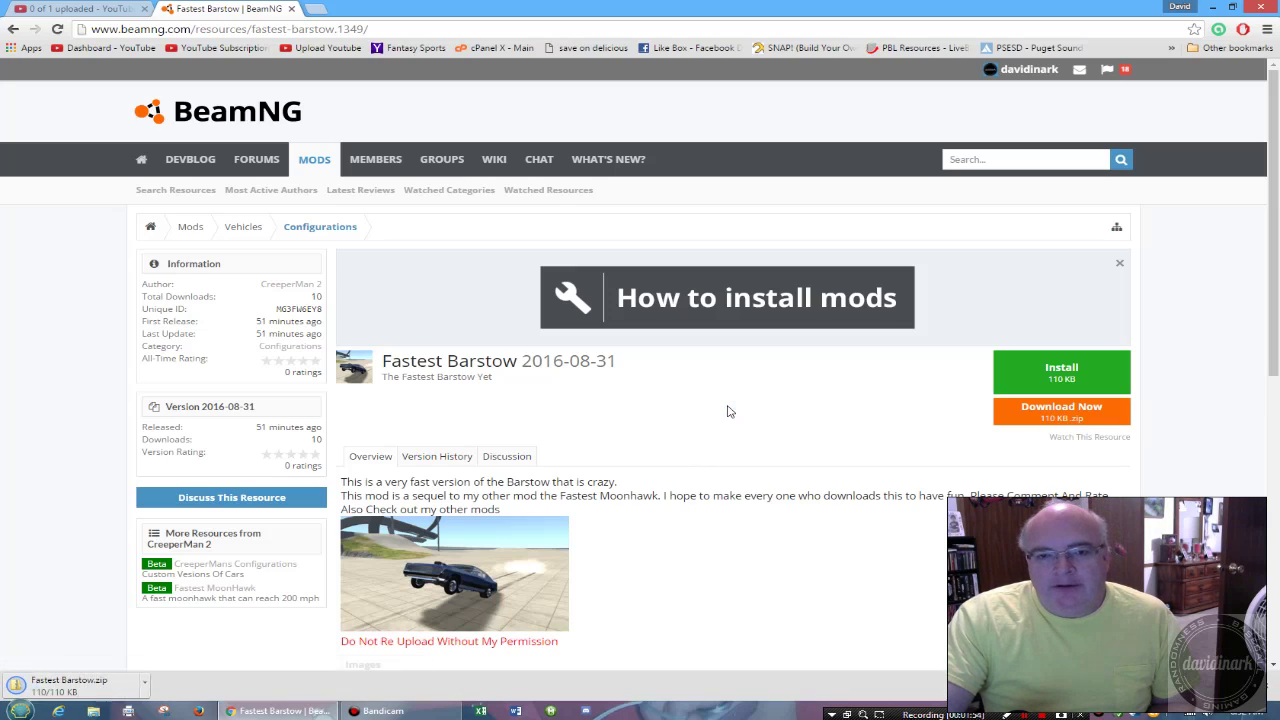
left_click(1010, 69)
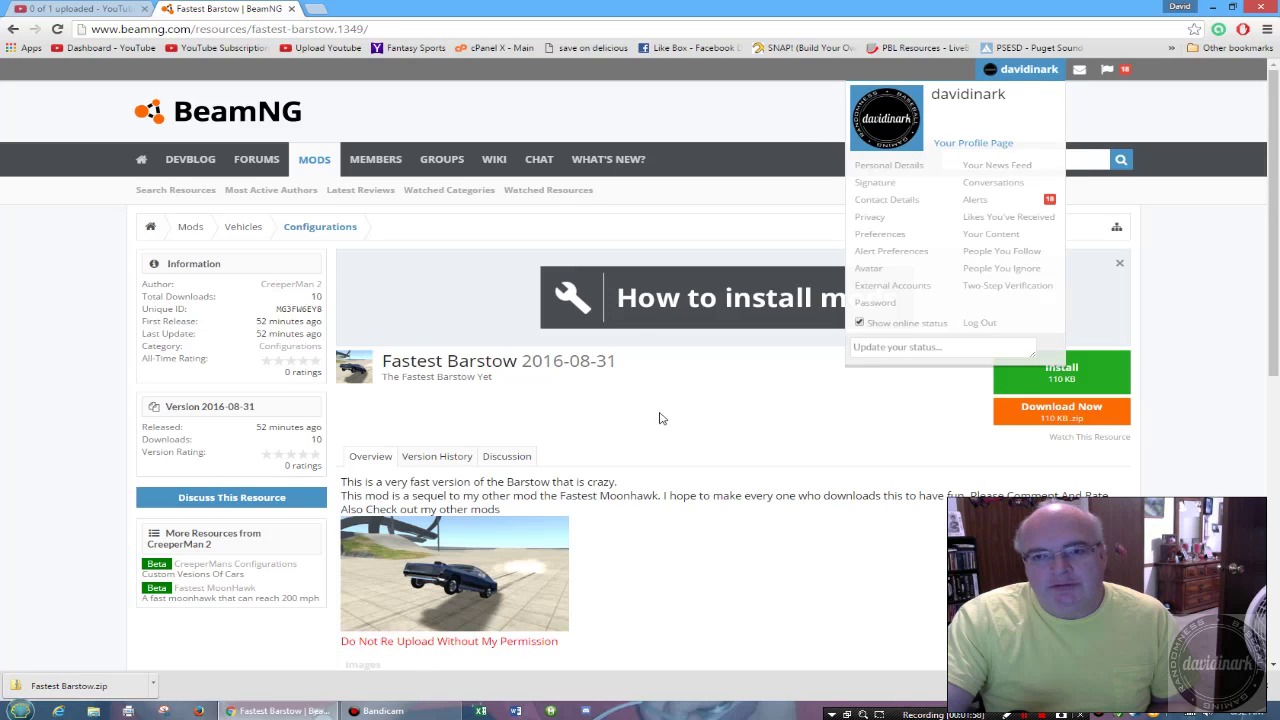
left_click(727, 423)
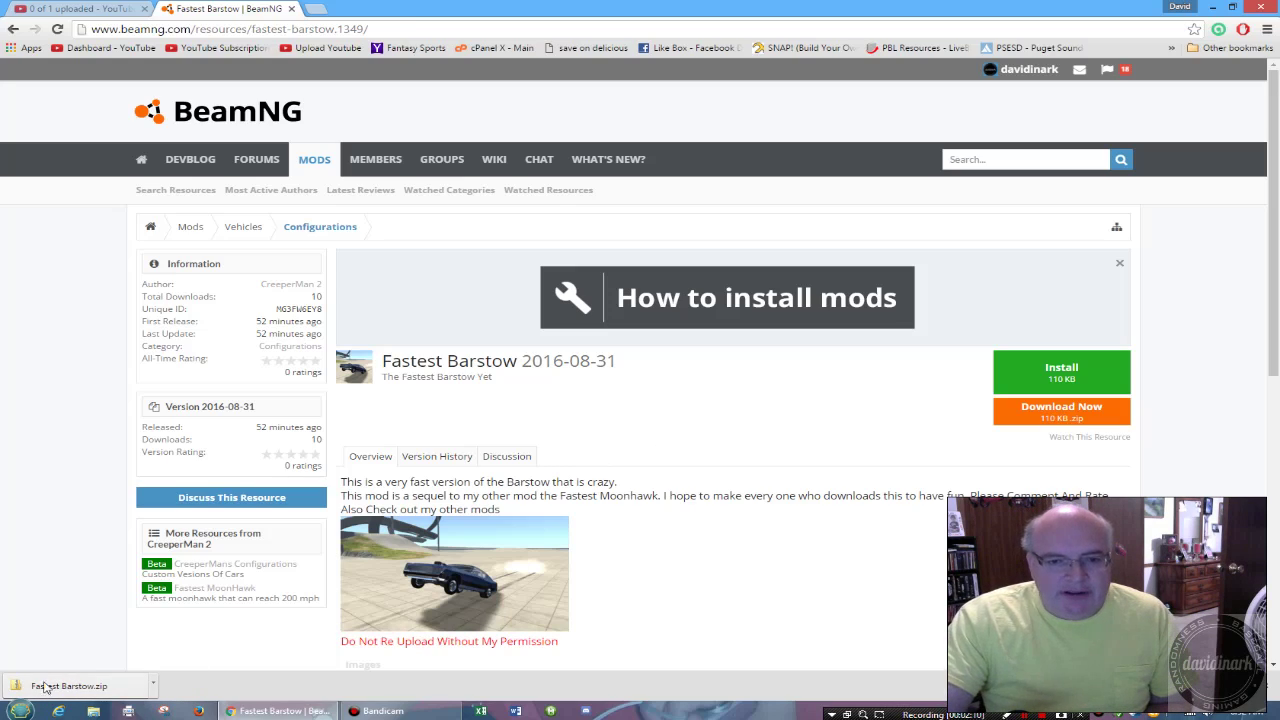
- Show the downloaded Fastest Barstow.zip in its folder and copy the file
left_click(155, 688)
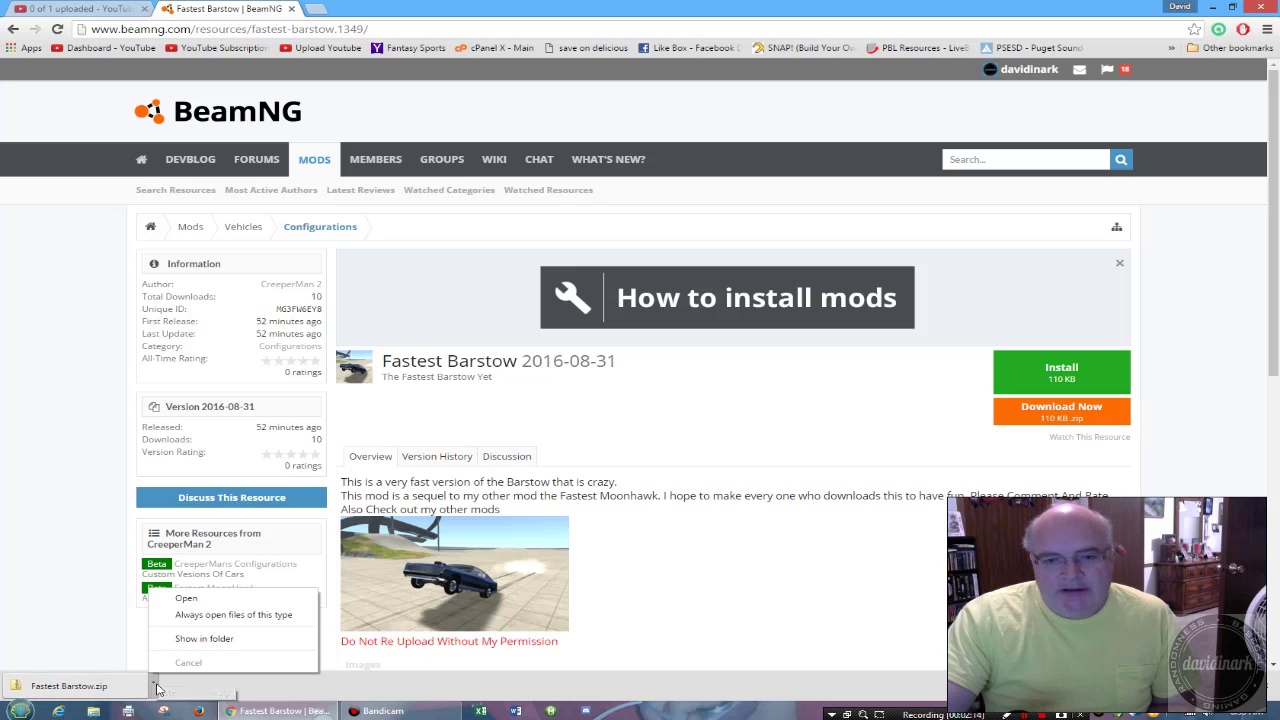
left_click(205, 638)
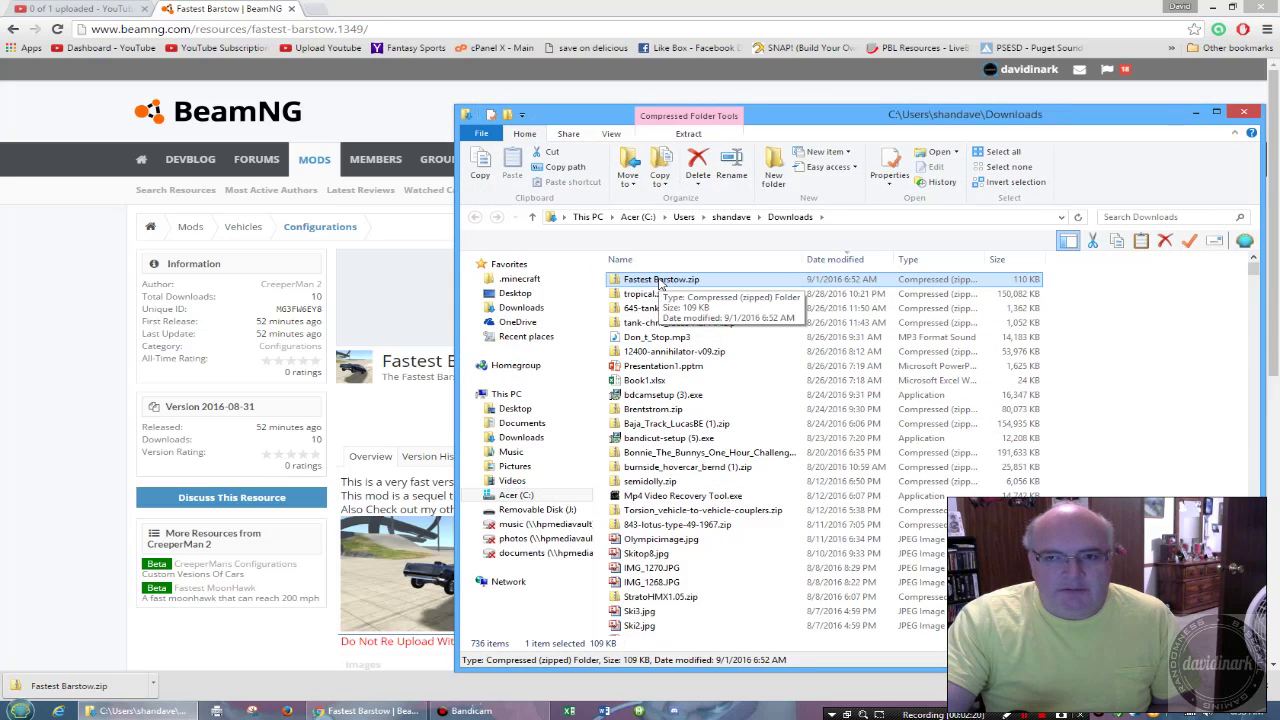
right_click(659, 284)
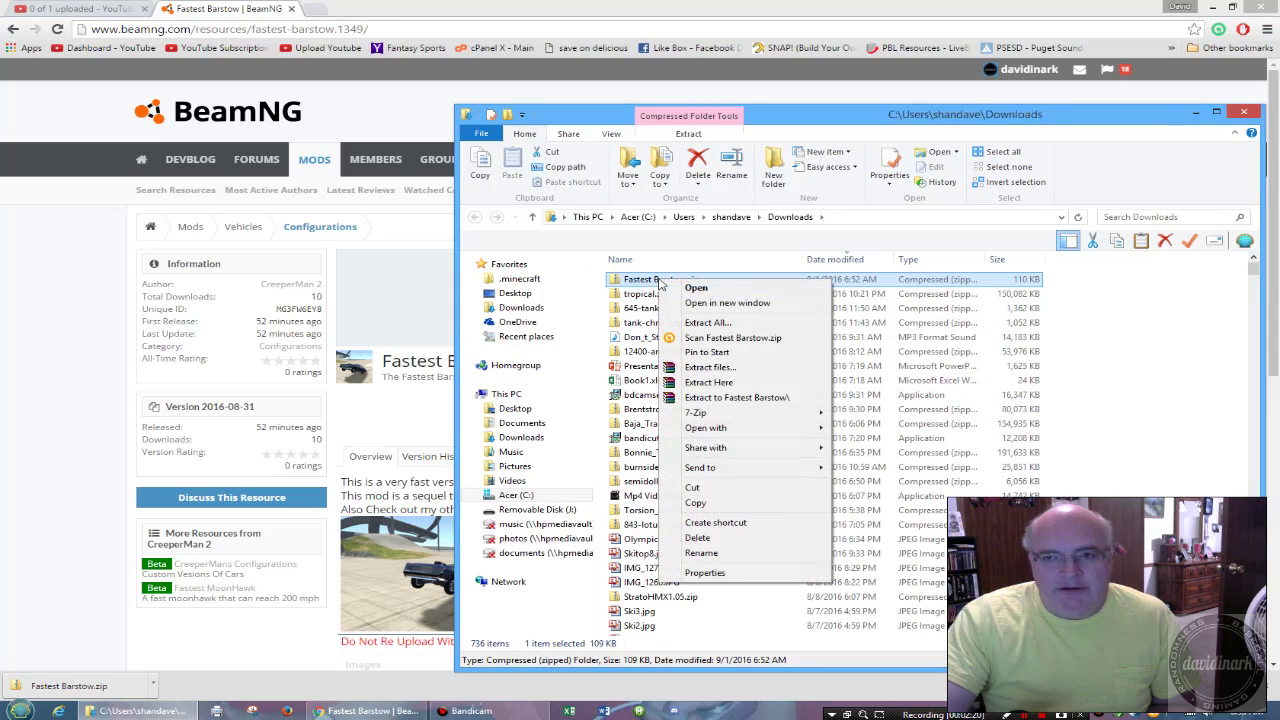
left_click(692, 503)
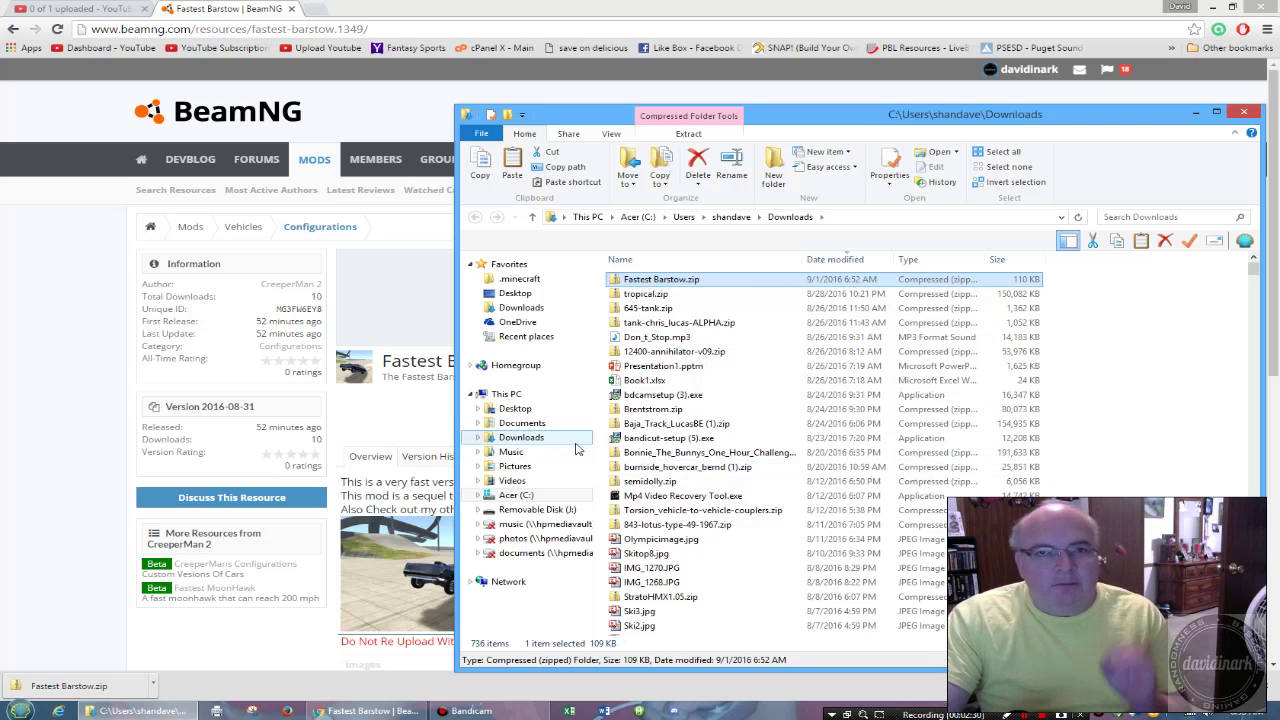
- Open the mods folder inside BeamNG.drive in Documents
left_click(522, 424)
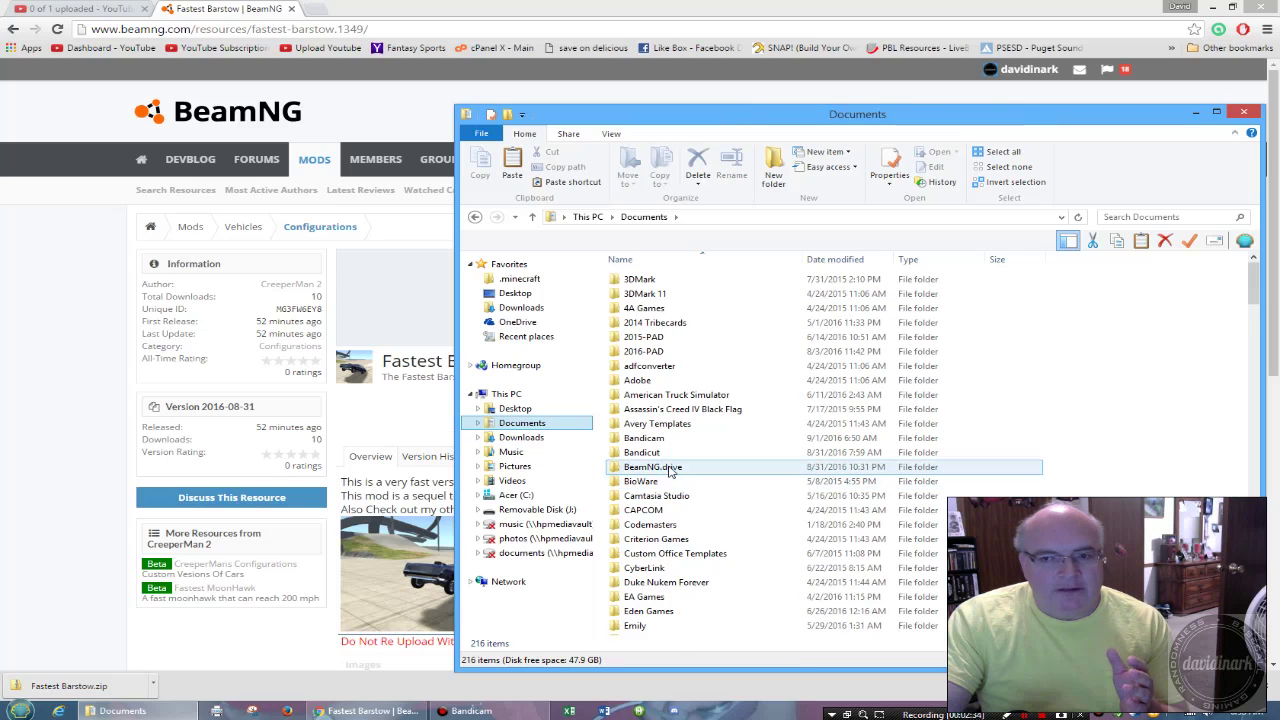
left_click(647, 468)
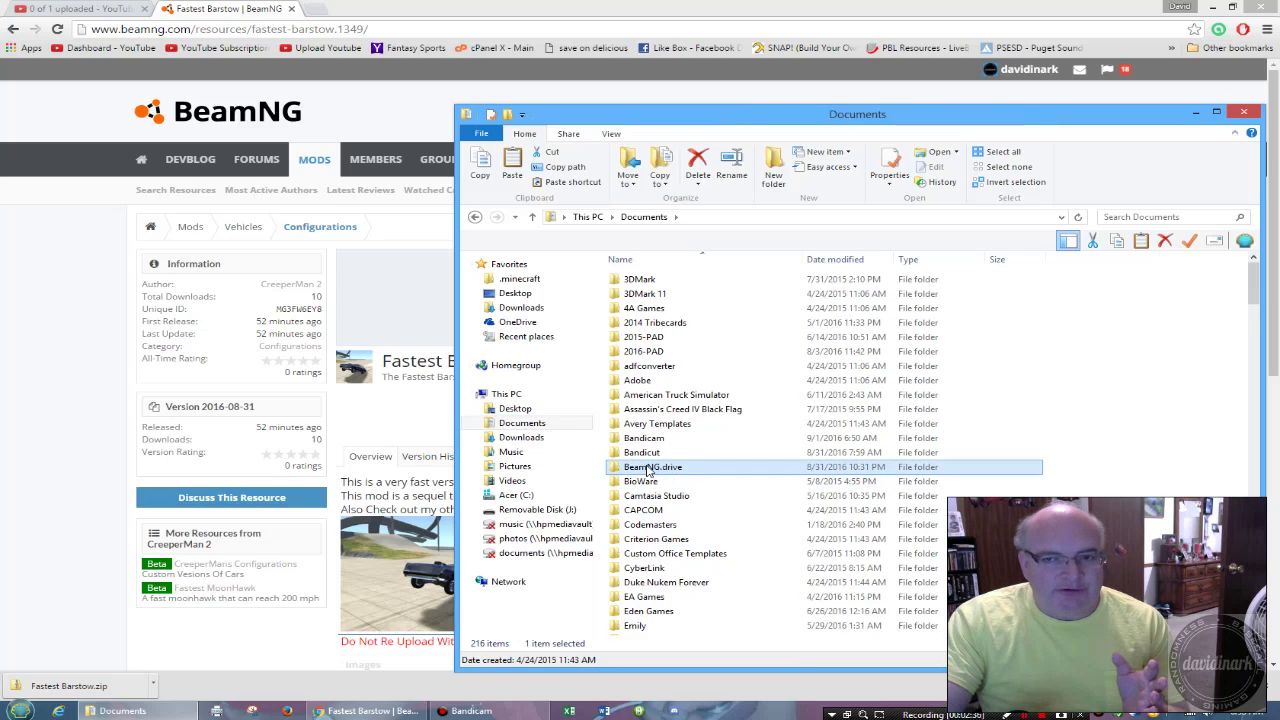
double_click(648, 468)
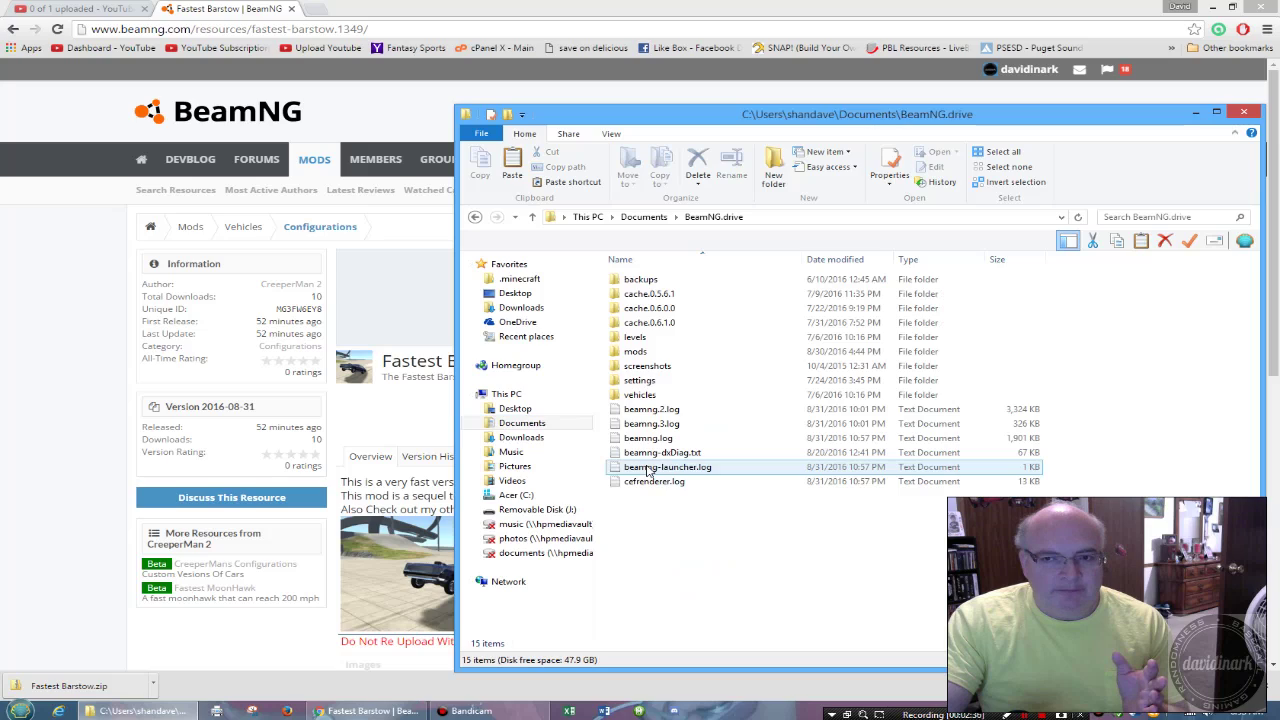
double_click(630, 354)
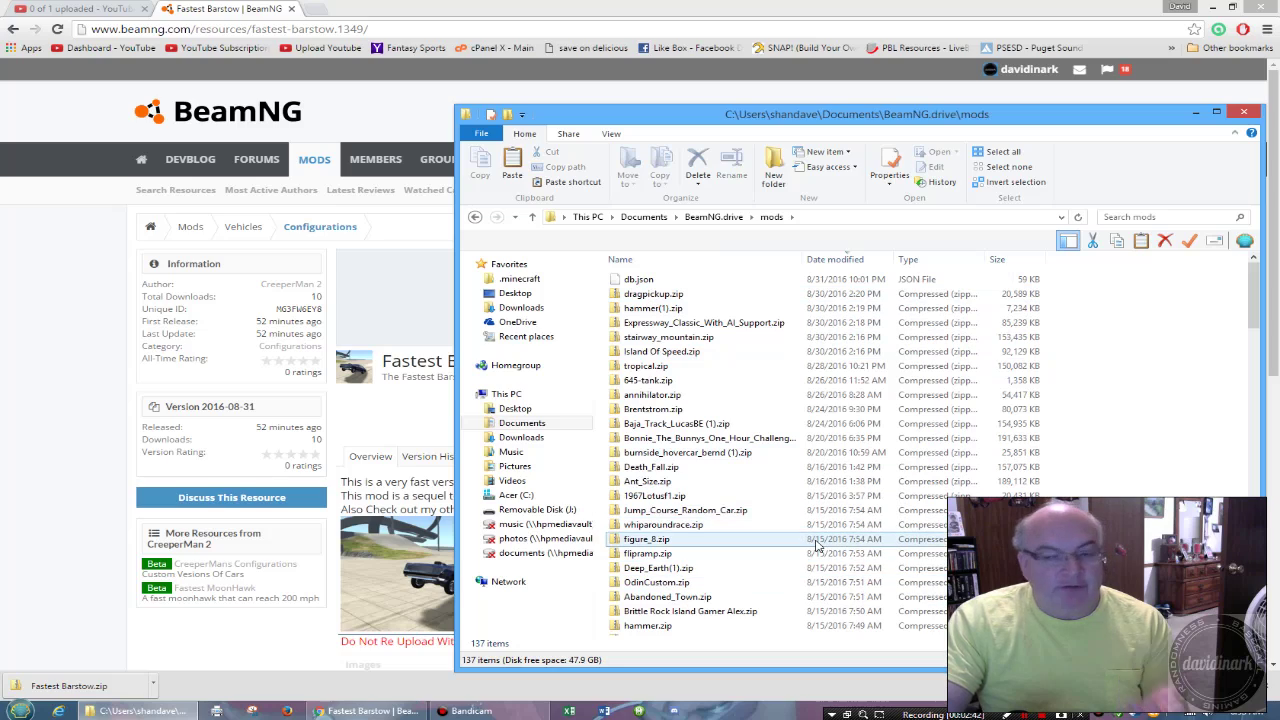
- Paste Fastest Barstow.zip into the mods folder and close the file window
right_click(1108, 443)
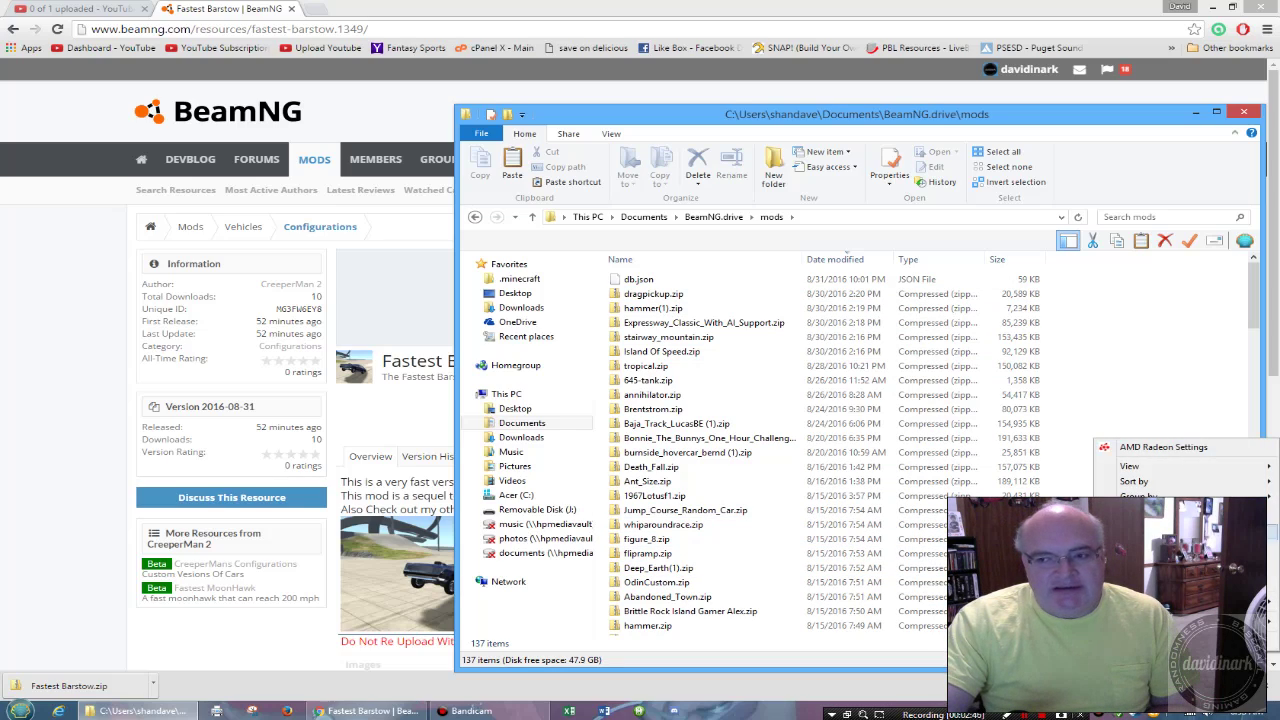
left_click(1150, 552)
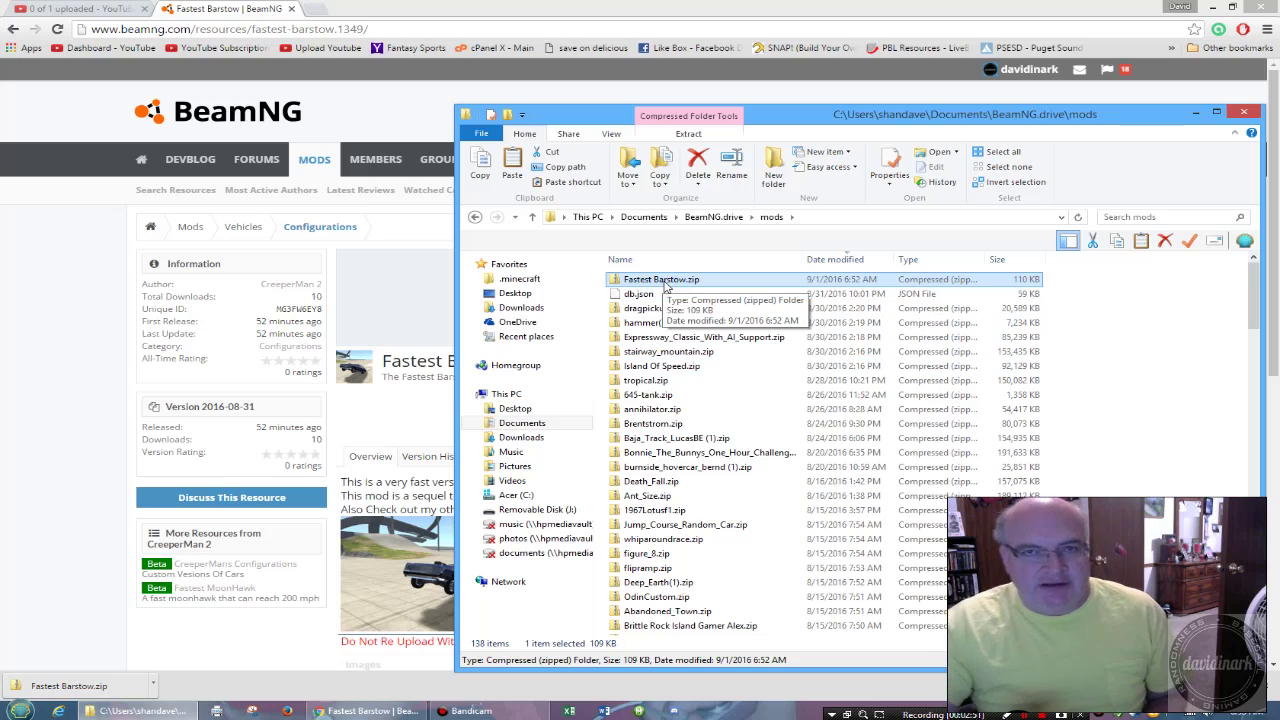
left_click(1243, 113)
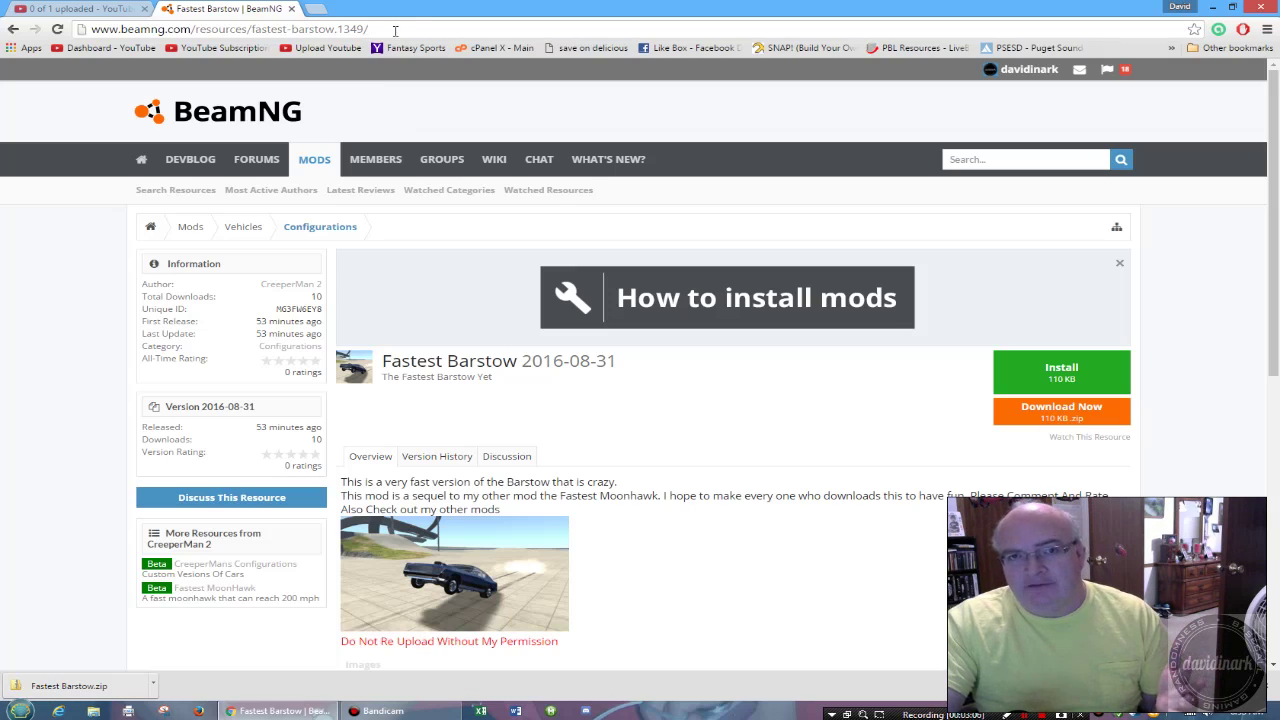
- Search the web for the suggested query "beamng annihiliator"
left_click(395, 31)
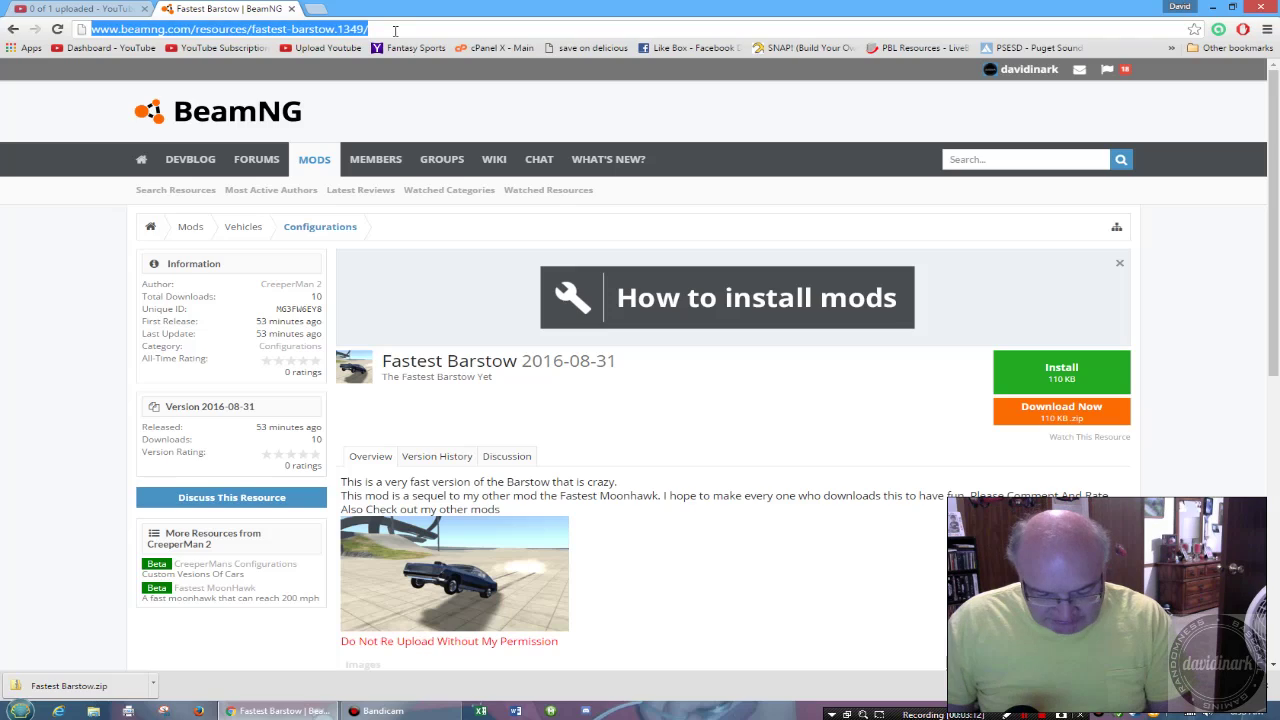
type("beamn")
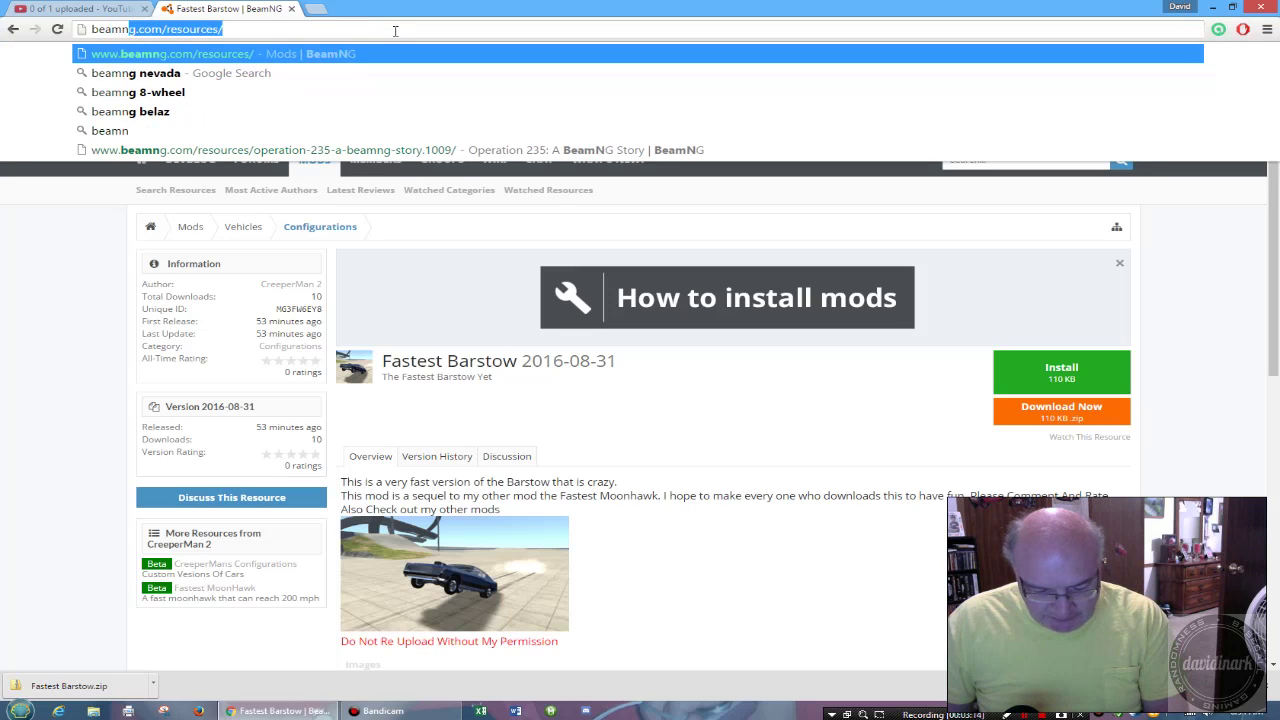
type("g ann")
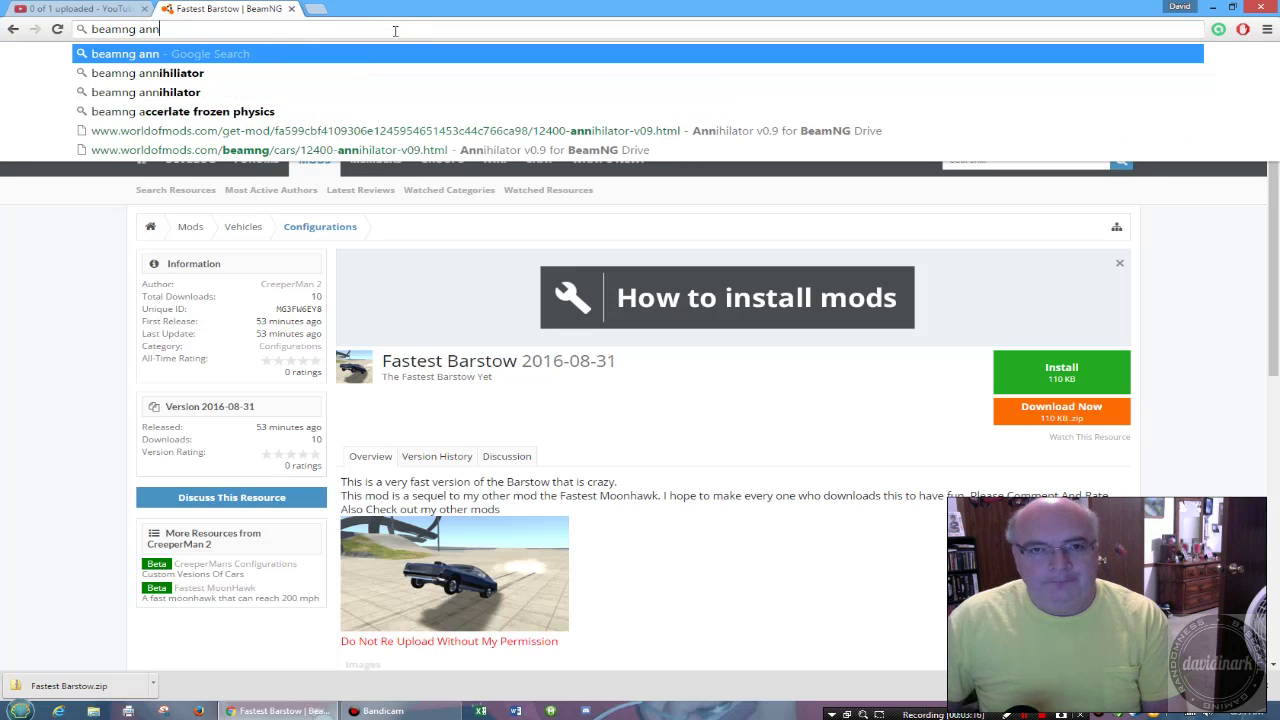
key("Down")
key("Return")
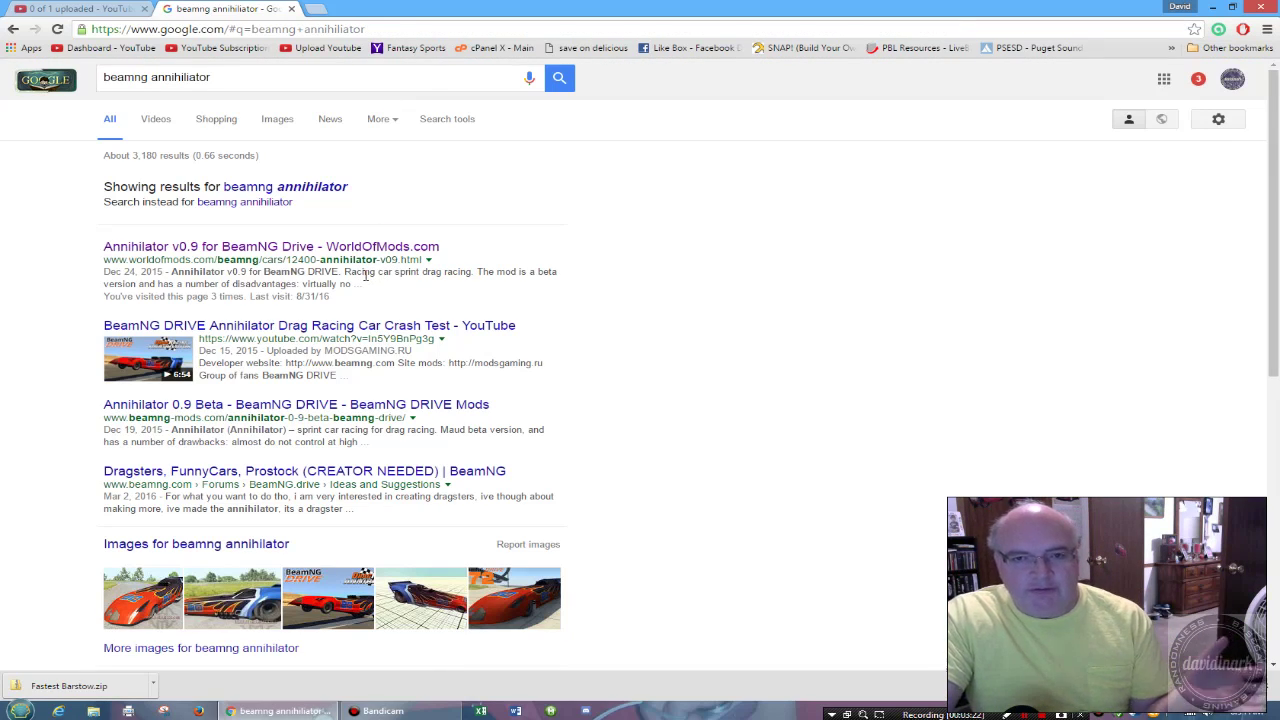
- Open the WorldOfMods.com search result for Annihilator v0.9 for BeamNG Drive
left_click_drag(128, 260, 200, 260)
left_click(169, 260)
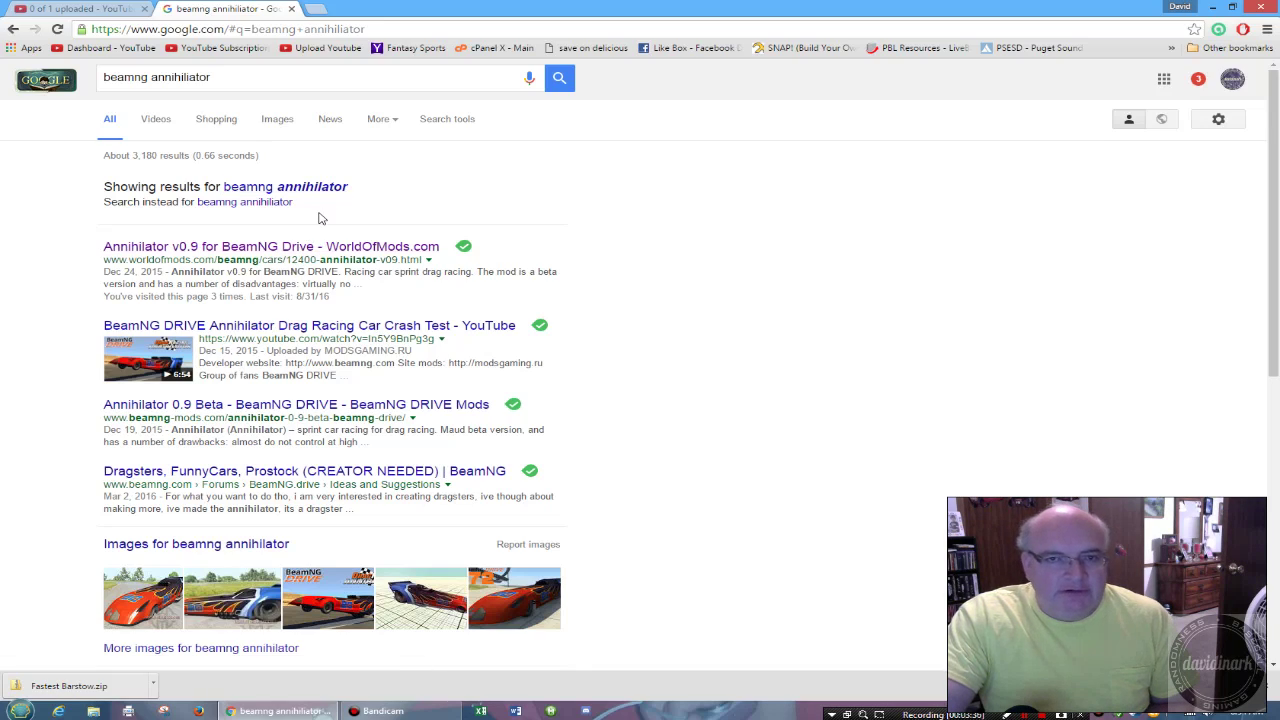
left_click(318, 250)
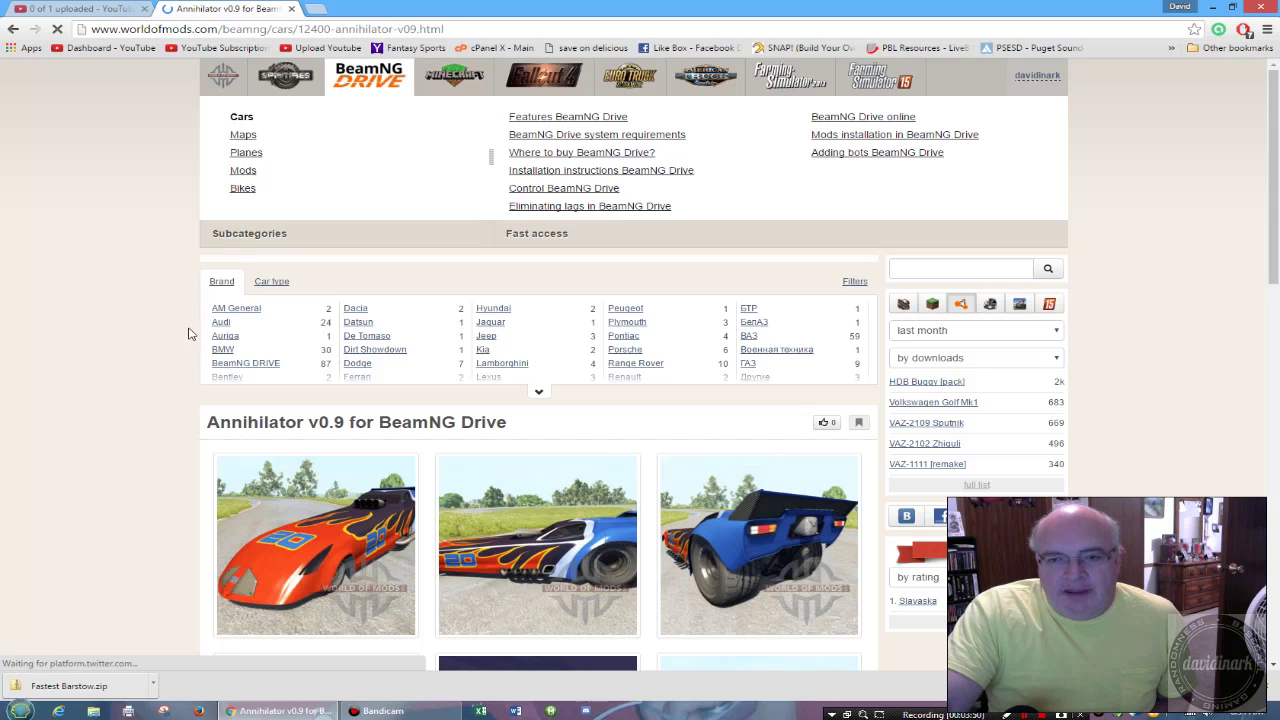
- Try to download 12400-annihilator-v09.zip from the server option on the Annihilator v0.9 mod page
scroll(188, 333, "down", 5)
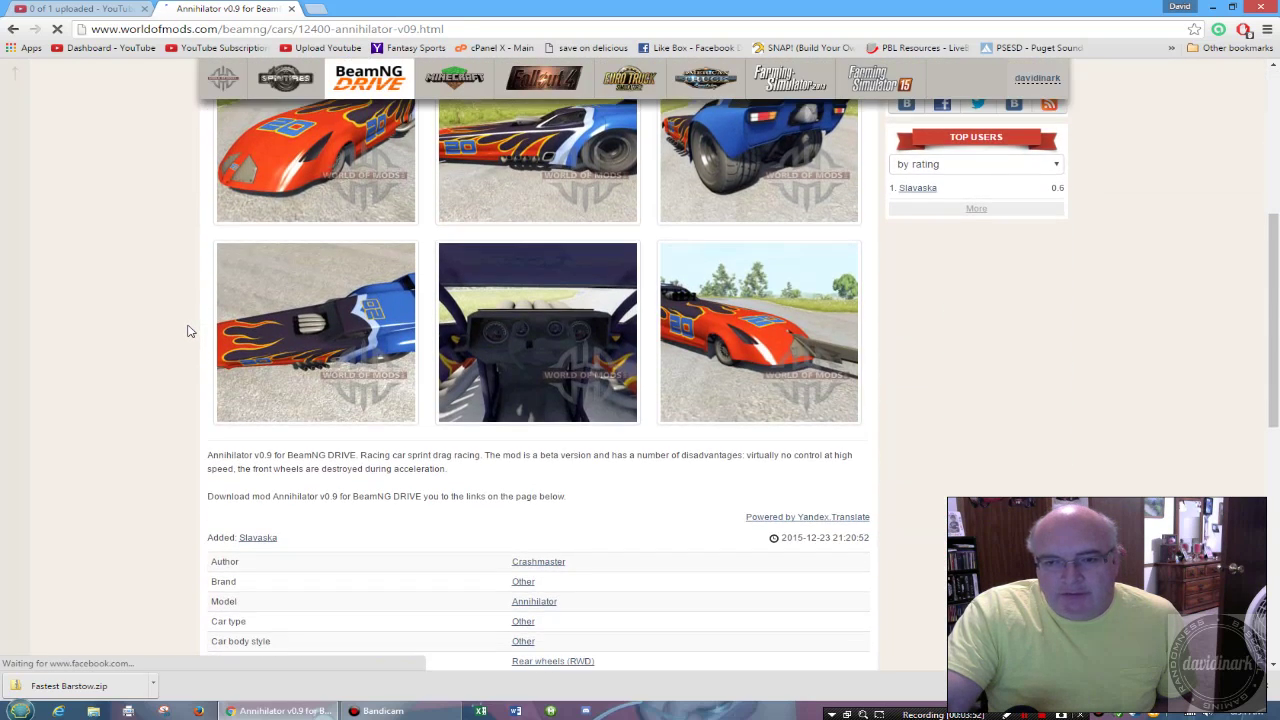
scroll(190, 332, "down", 4)
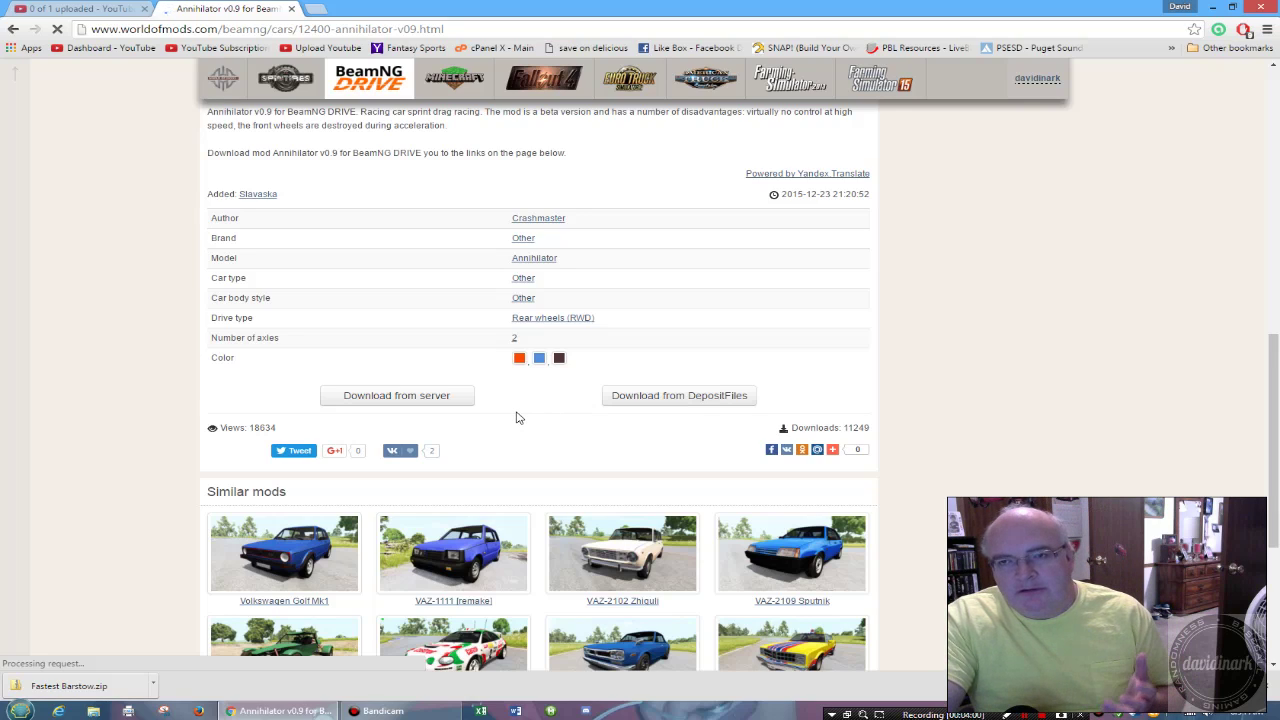
scroll(517, 415, "up", 1)
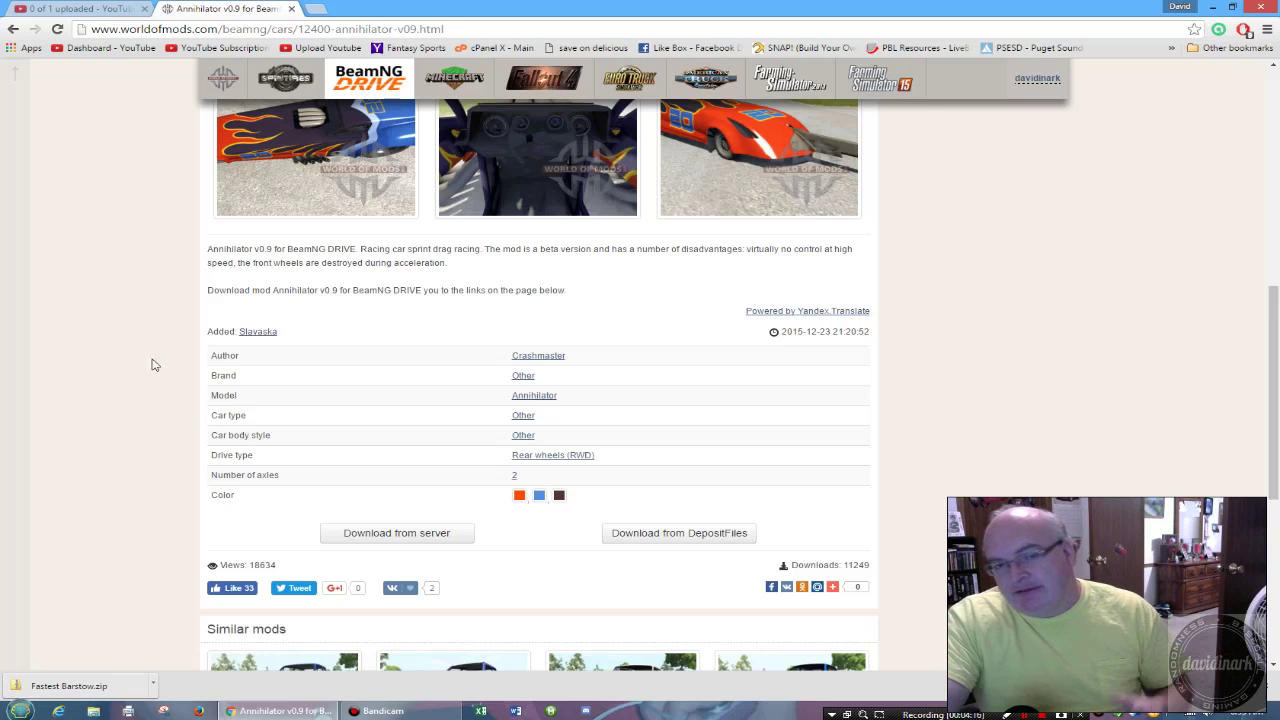
left_click(396, 535)
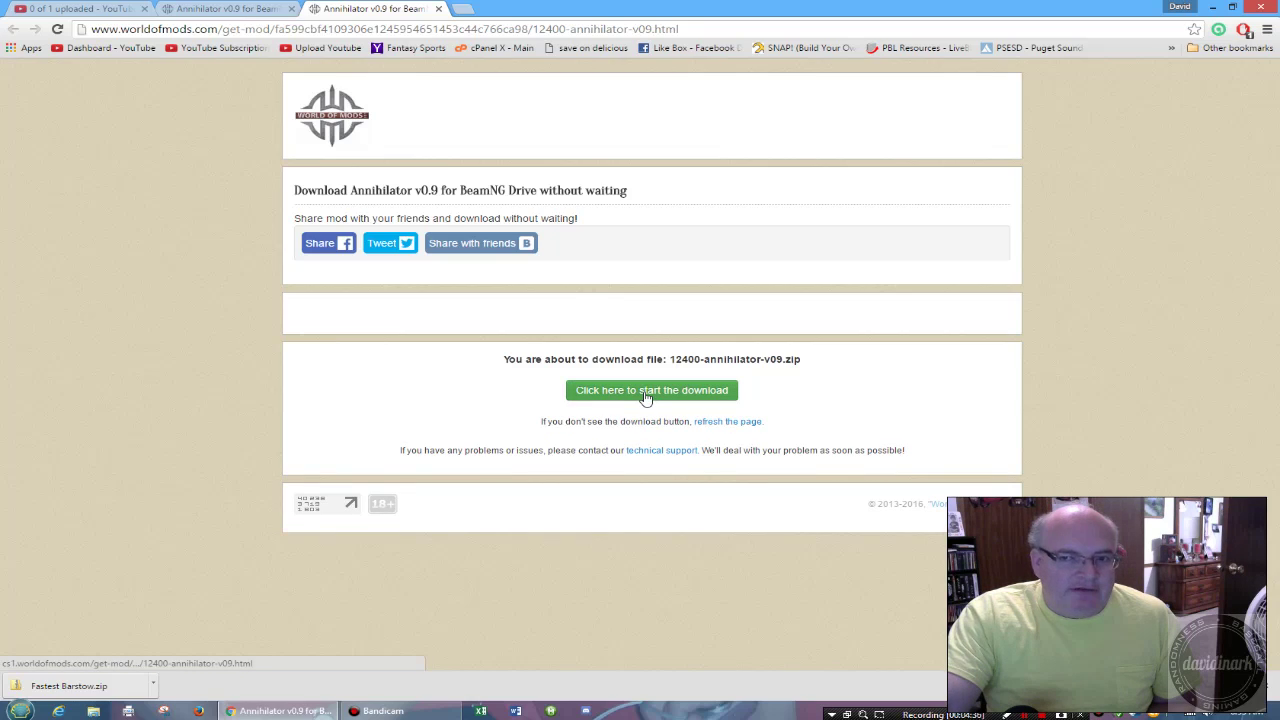
left_click(645, 395)
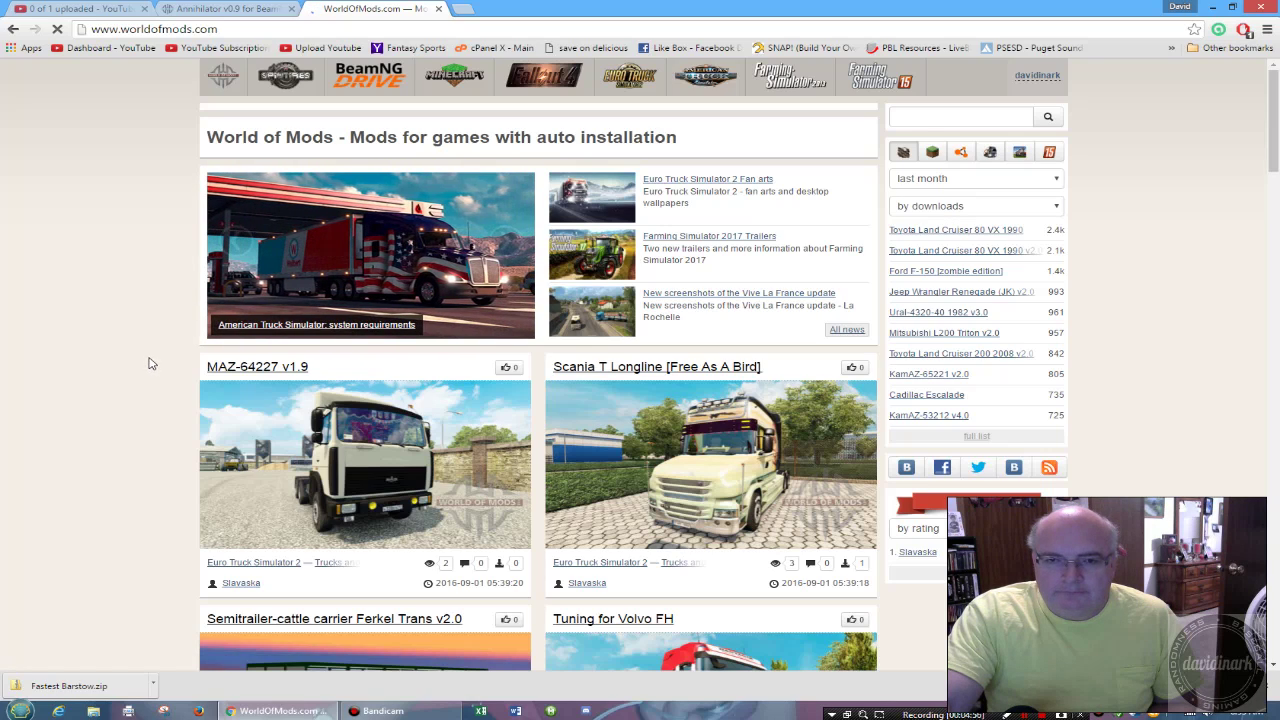
- Look through the latest mods listed on the WorldOfMods.com home page
scroll(153, 360, "down", 2)
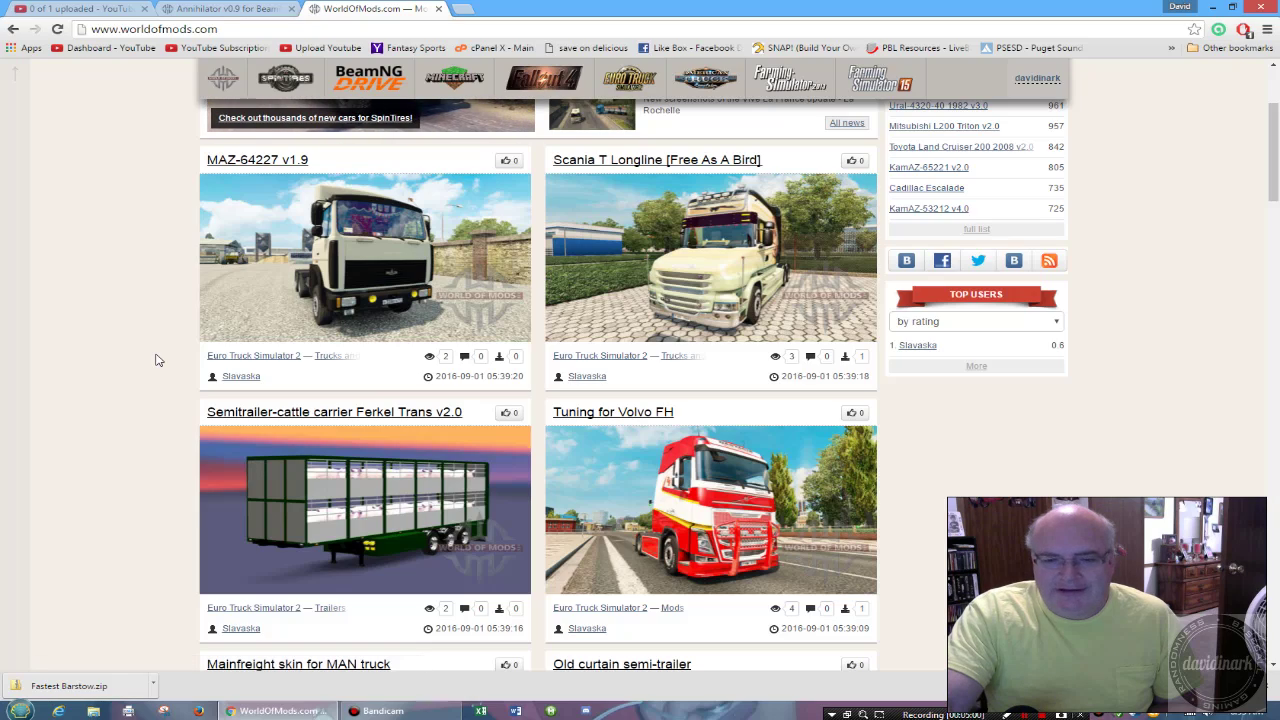
scroll(155, 360, "down", 3)
scroll(156, 360, "down", 10)
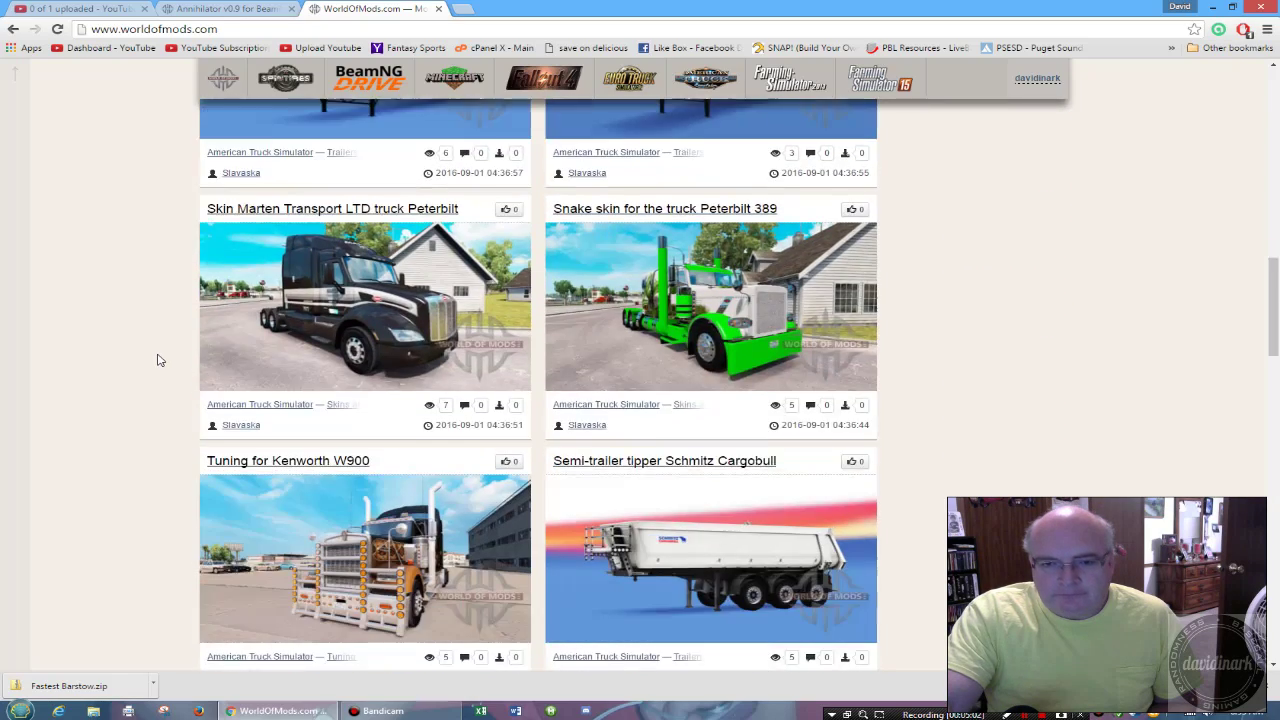
scroll(157, 360, "up", 4)
scroll(156, 360, "up", 11)
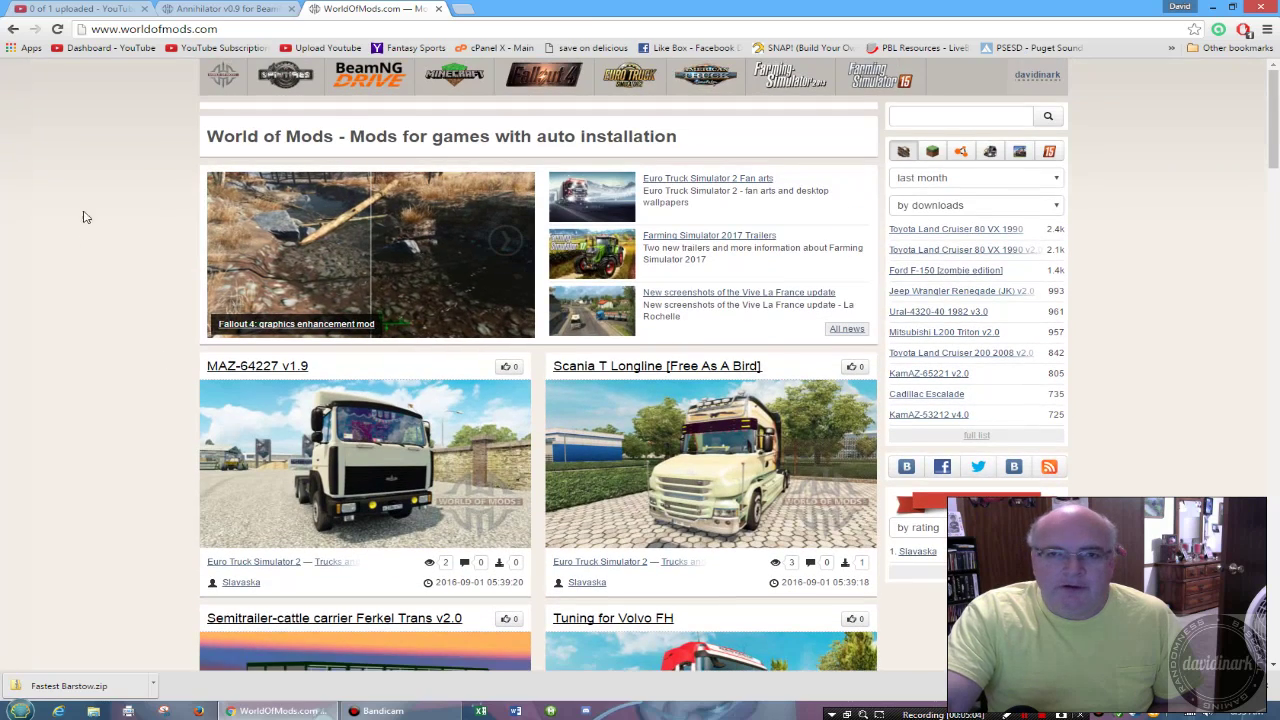
- Try to download 12400-annihilator-v09.zip from the DepositFiles mirror using the regular download mode
left_click(14, 33)
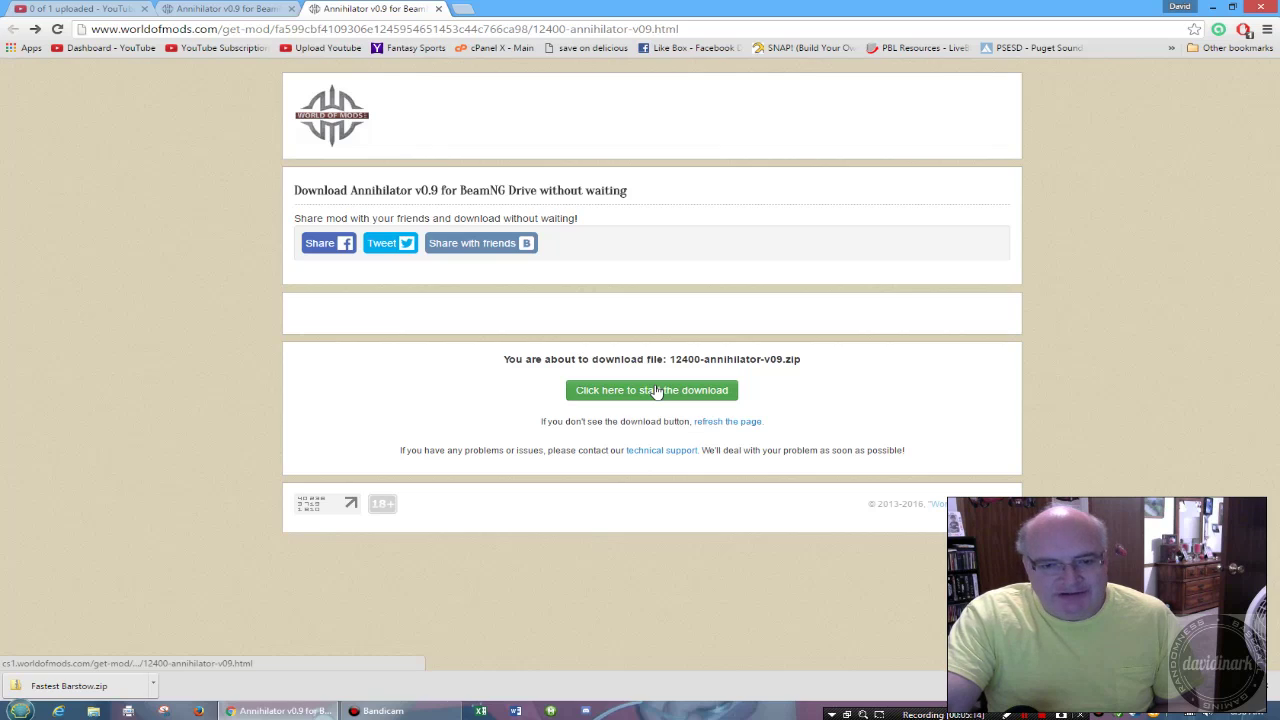
left_click(438, 8)
left_click(680, 535)
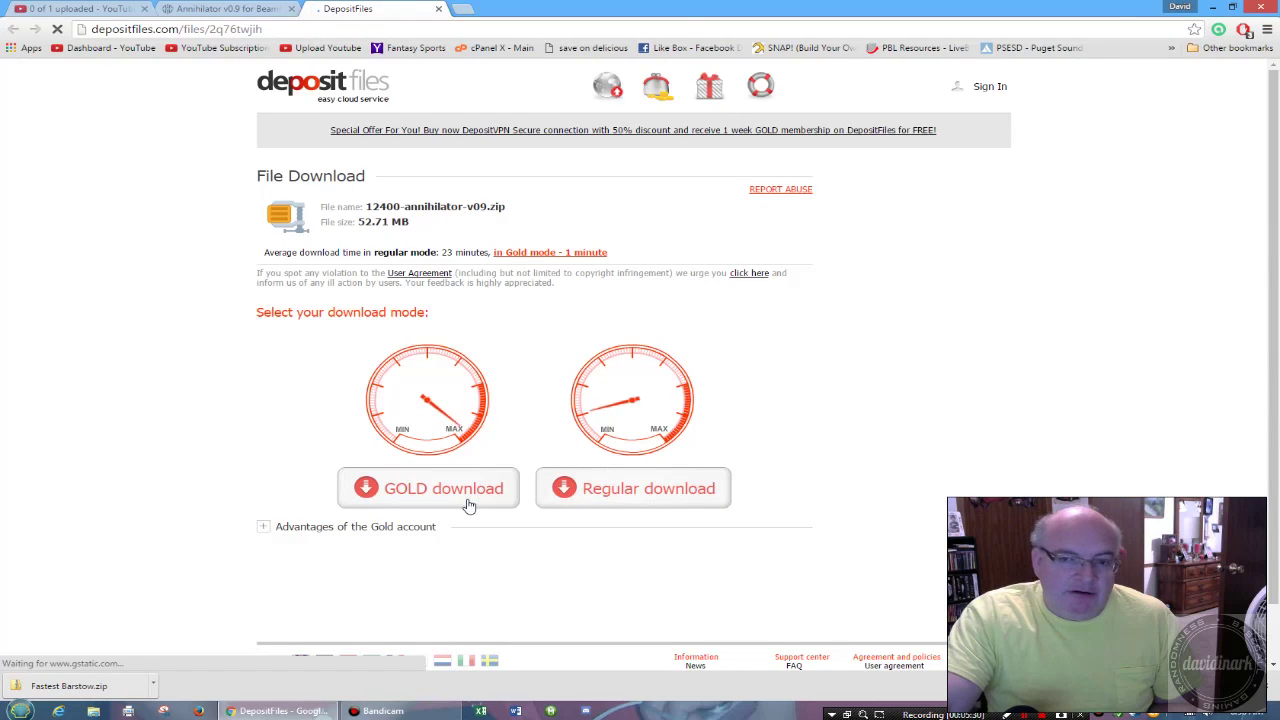
left_click(620, 492)
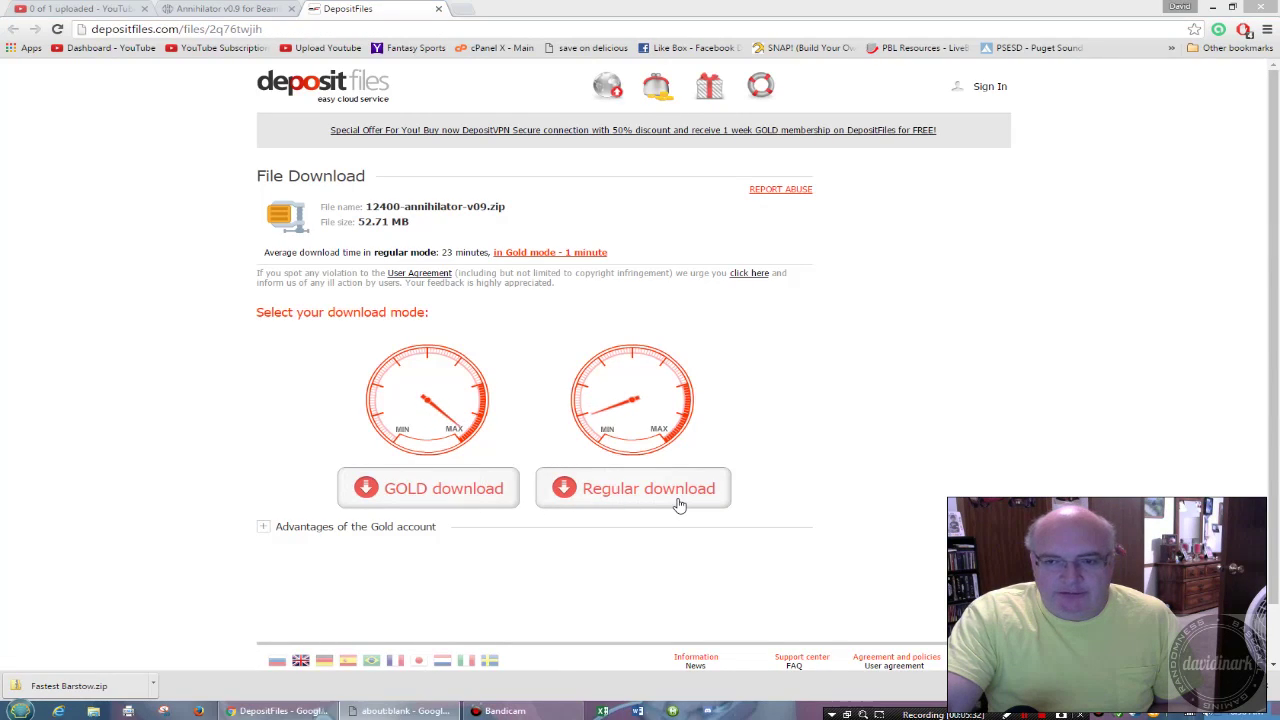
left_click(679, 505)
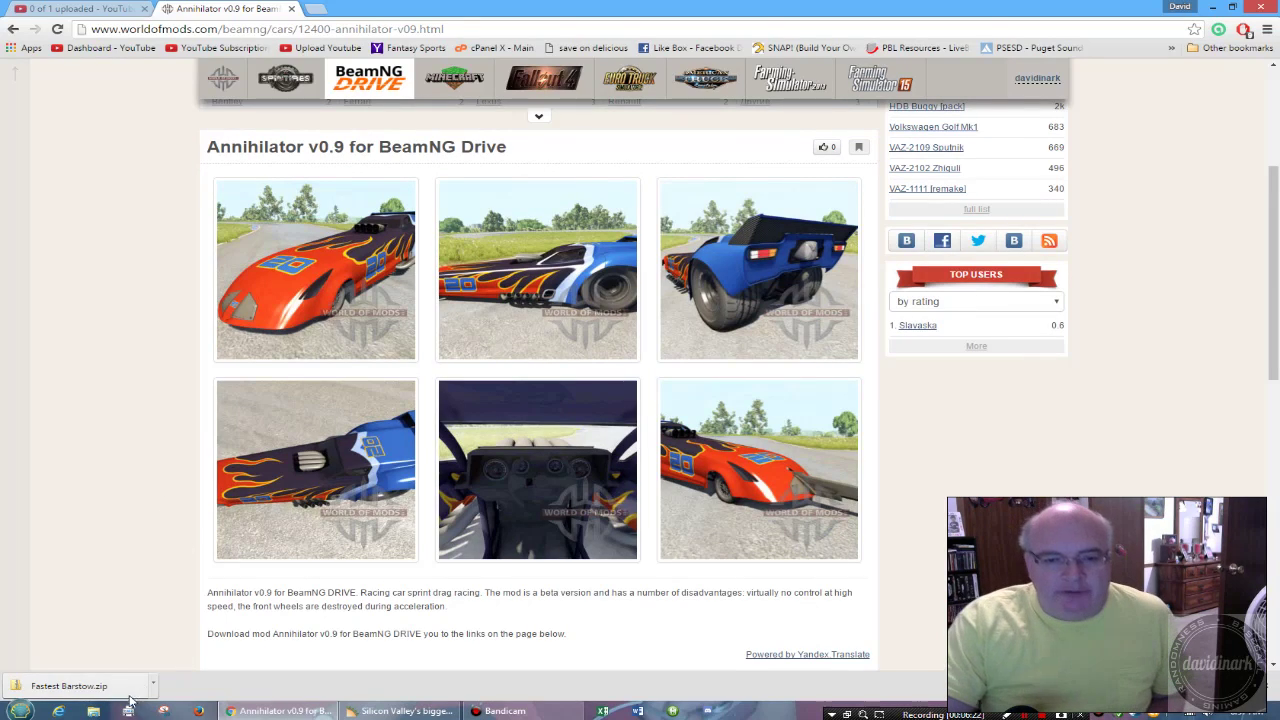
- Open the Downloads folder in File Explorer and open the 12400-annihilator-v09.zip archive
left_click(93, 712)
left_click(1014, 293)
double_click(1014, 293)
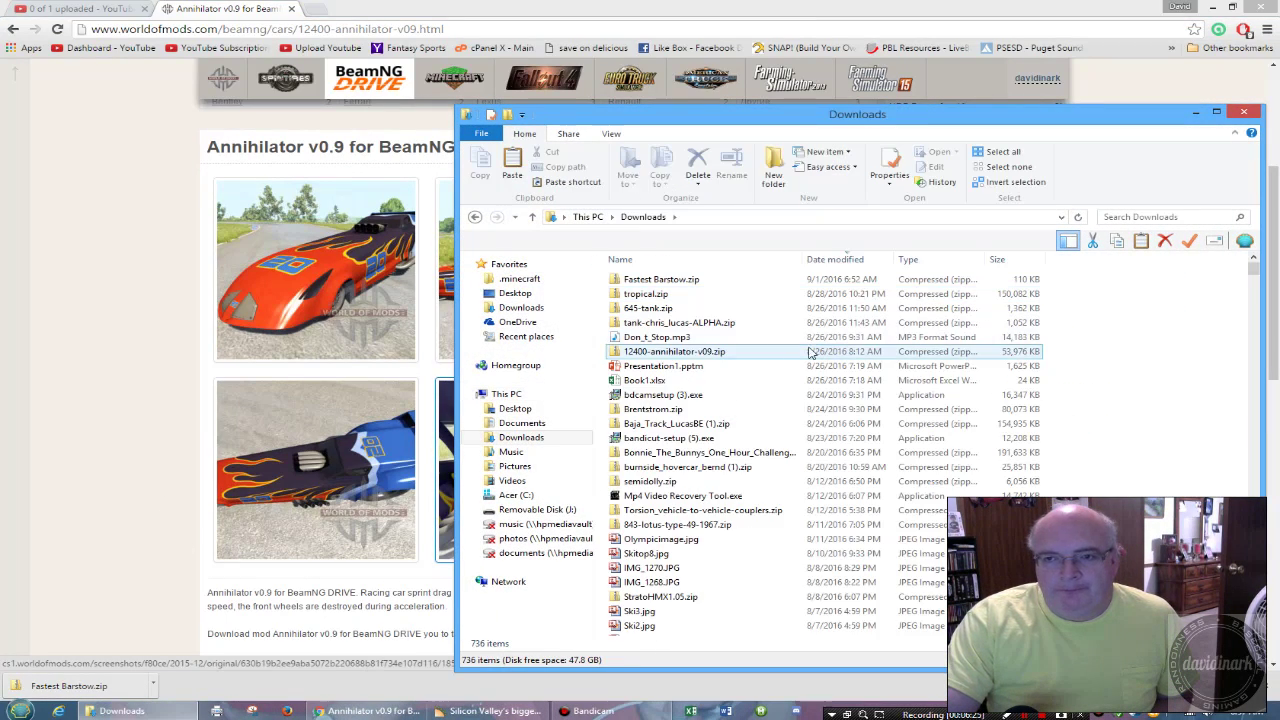
left_click(671, 356)
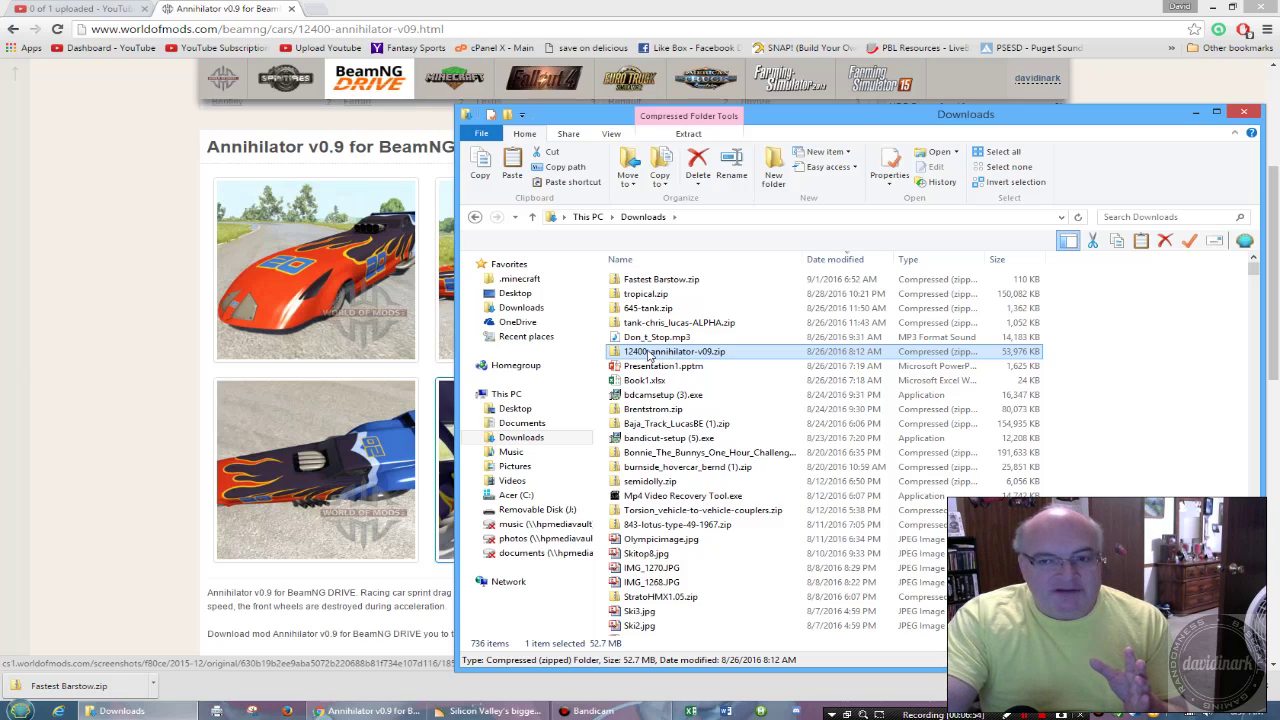
double_click(648, 352)
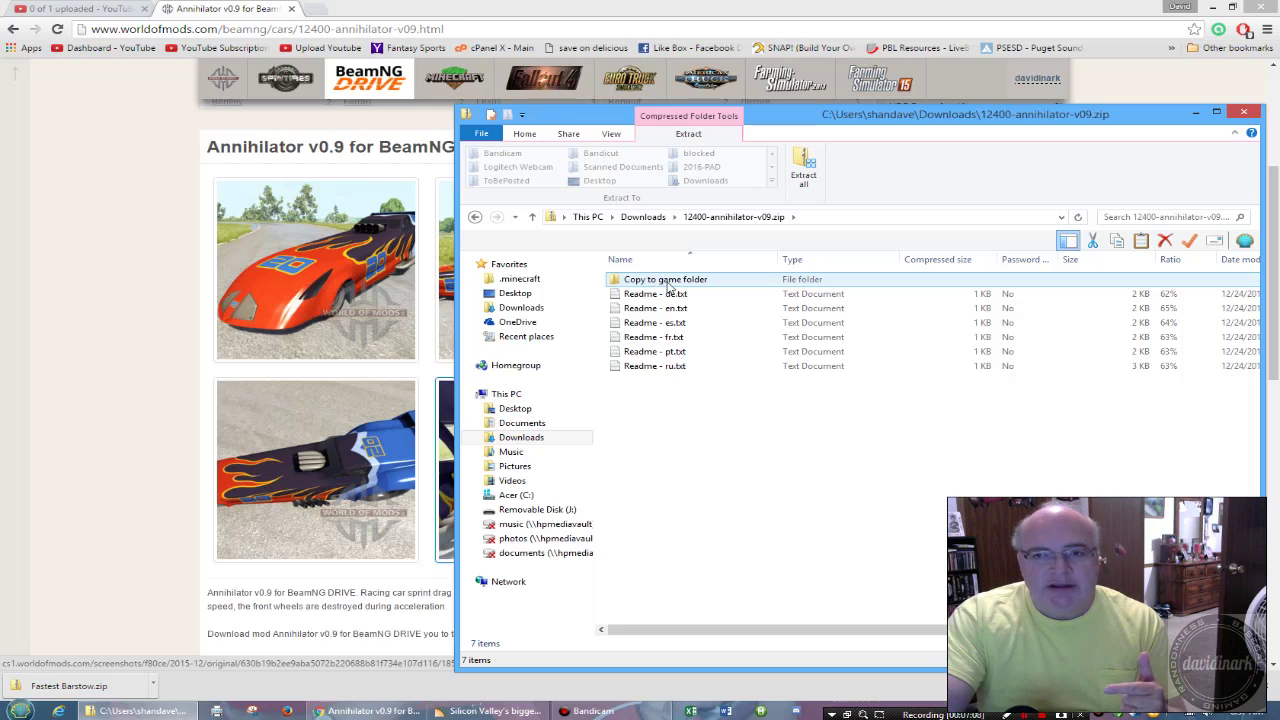
- Extract the whole archive to the 12400-annihilator-v09 folder in Downloads, replacing the files already in the destination
left_click(806, 178)
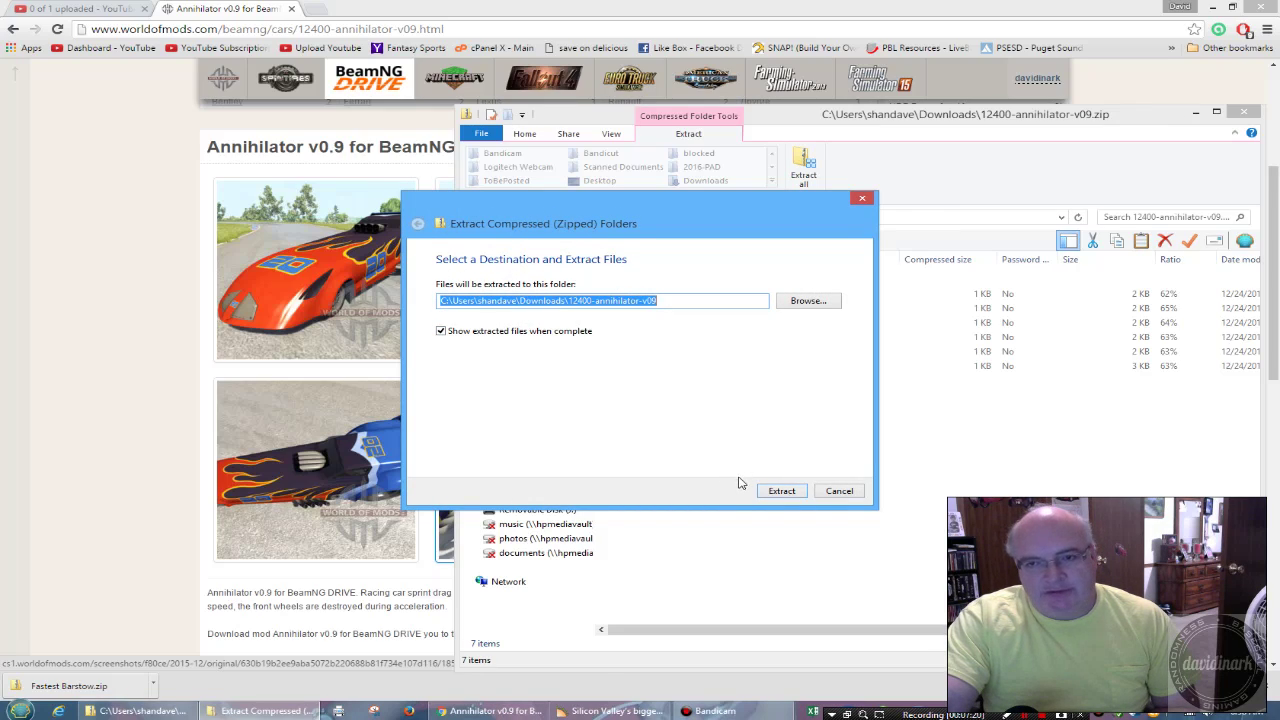
left_click(772, 490)
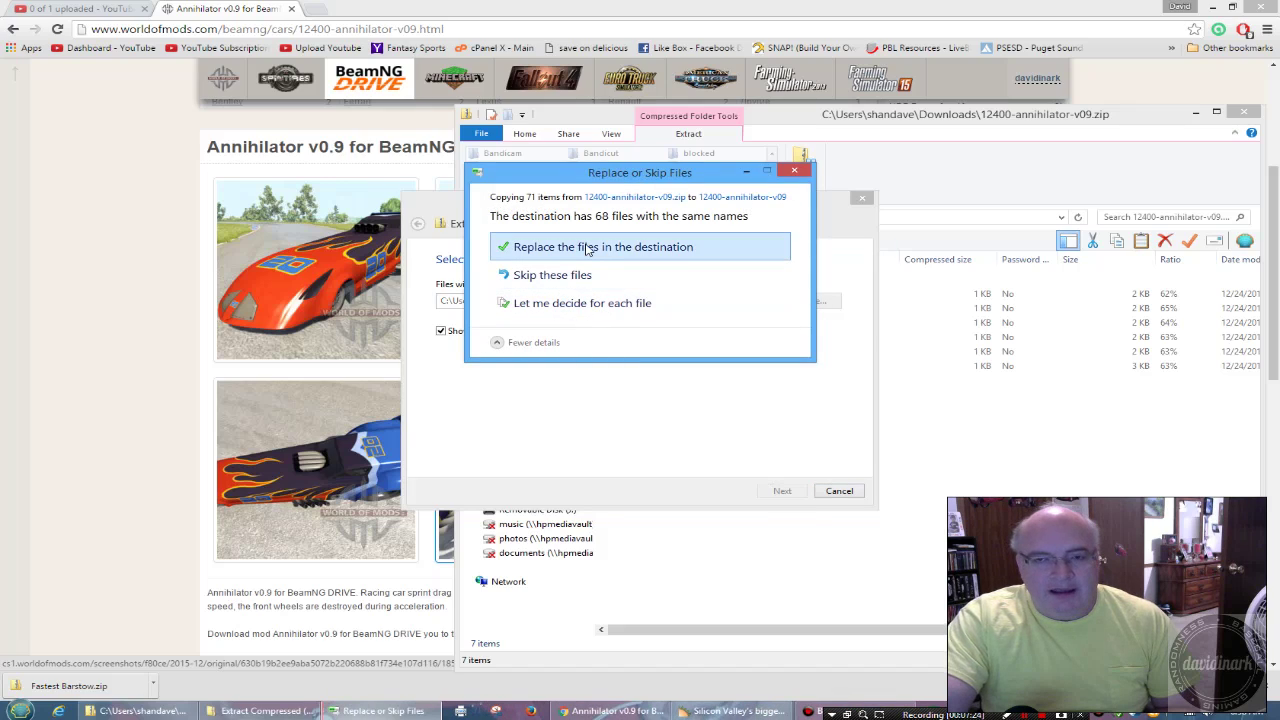
left_click(588, 248)
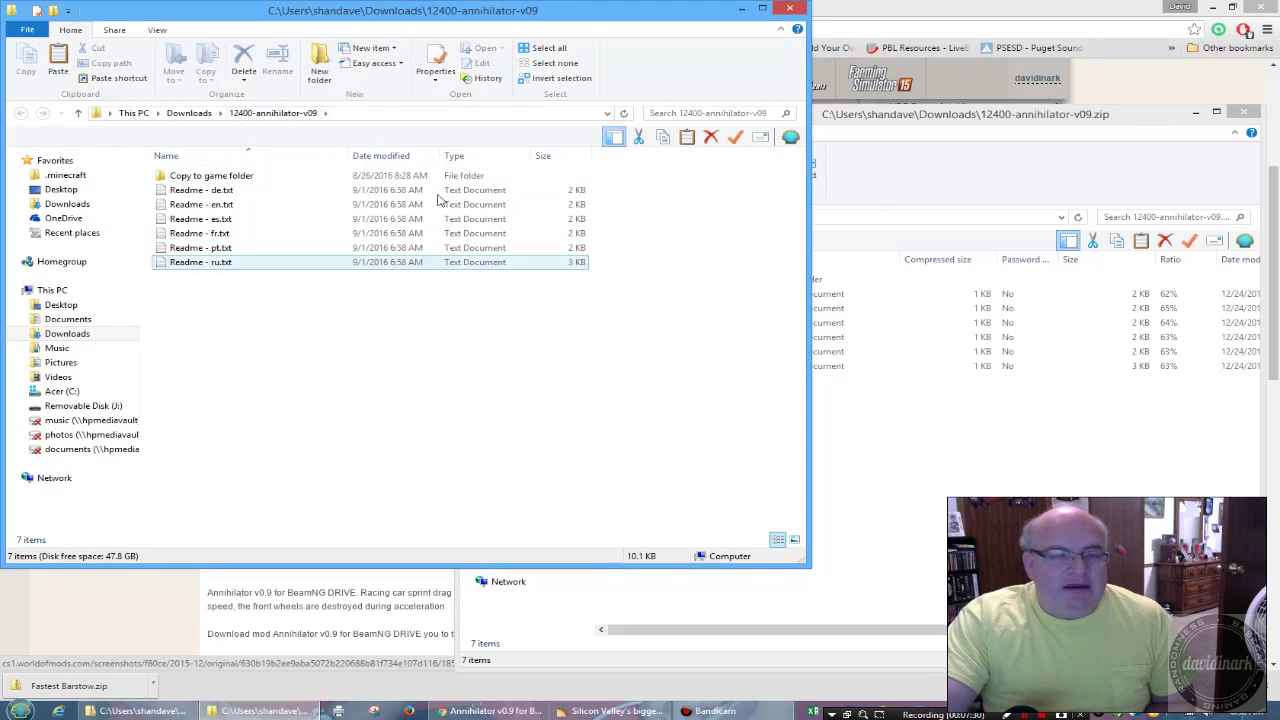
- Open the extracted "Copy to game folder" folder and delete the old annihilator.zip from it
left_click_drag(425, 28, 593, 79)
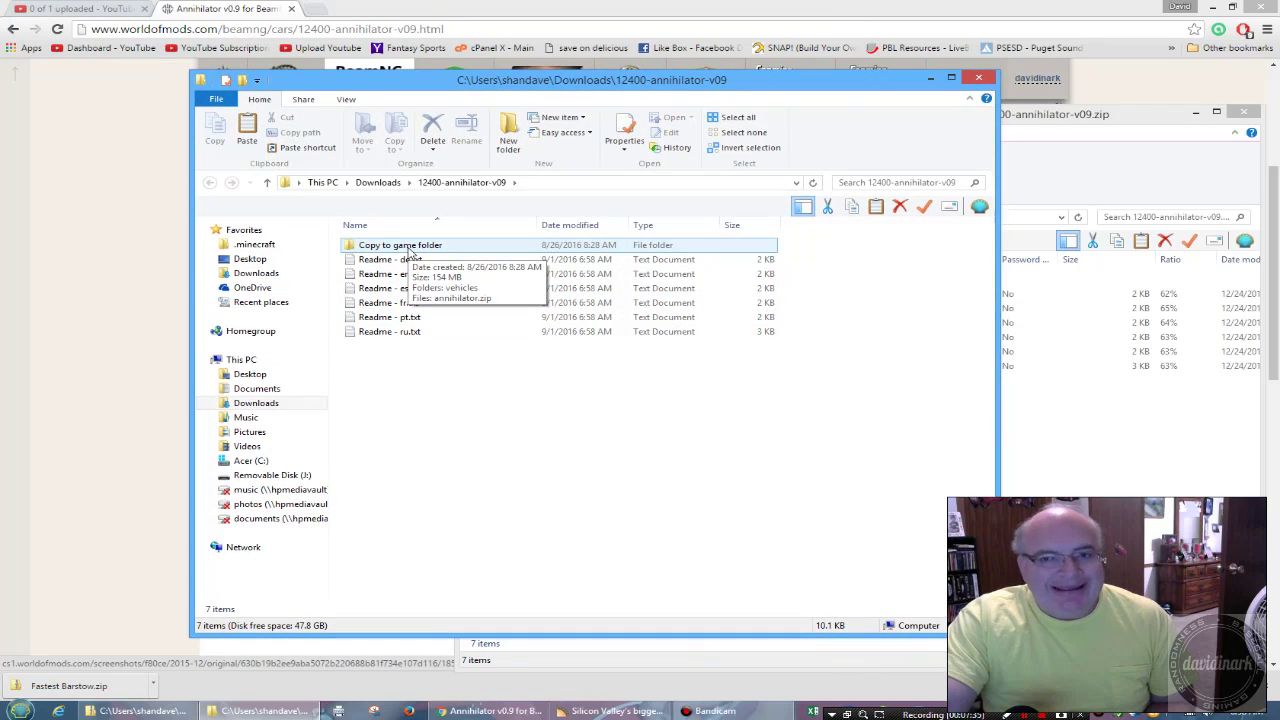
double_click(410, 251)
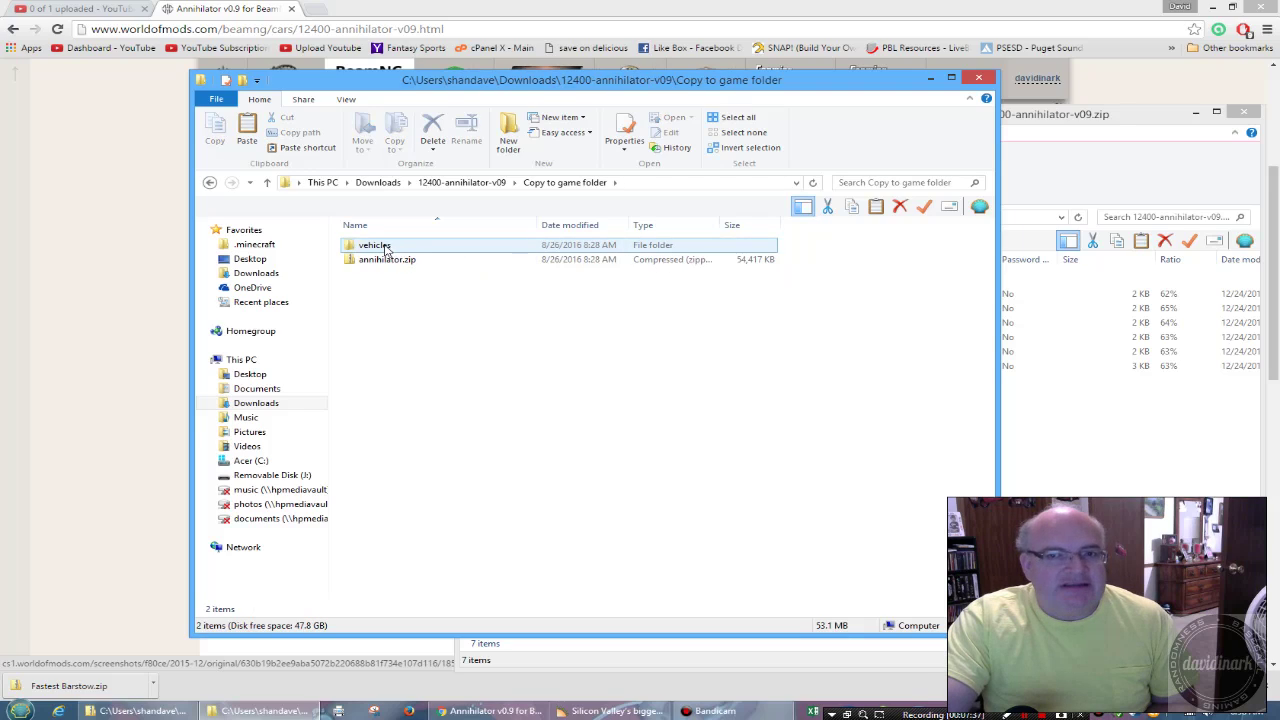
left_click(378, 263)
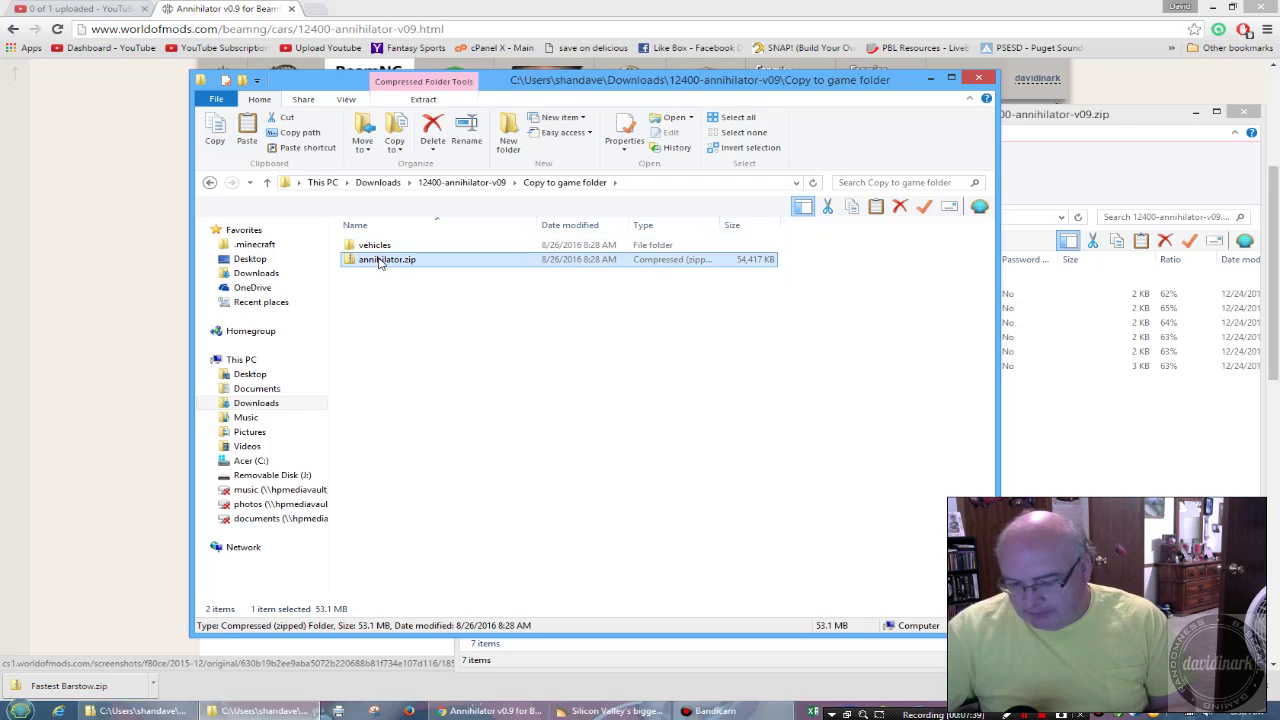
key("Delete")
- Compress the vehicles folder into a zip file in the same location
left_click(376, 250)
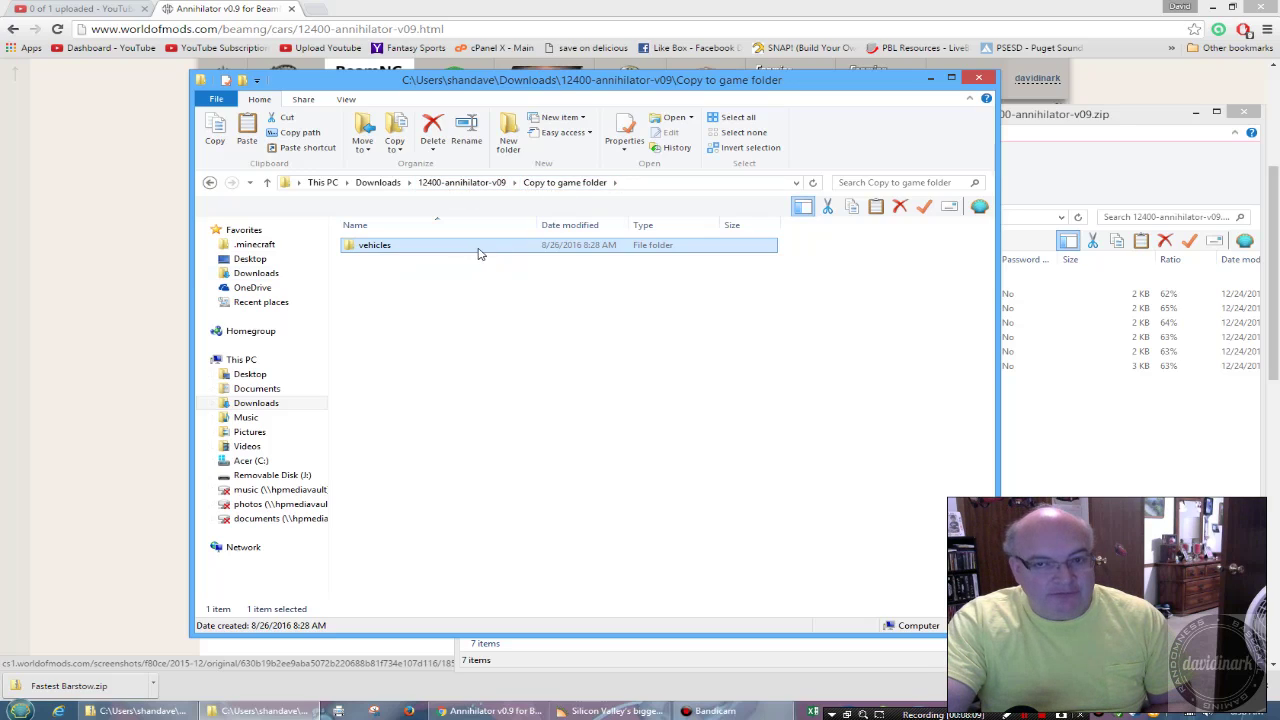
right_click(375, 250)
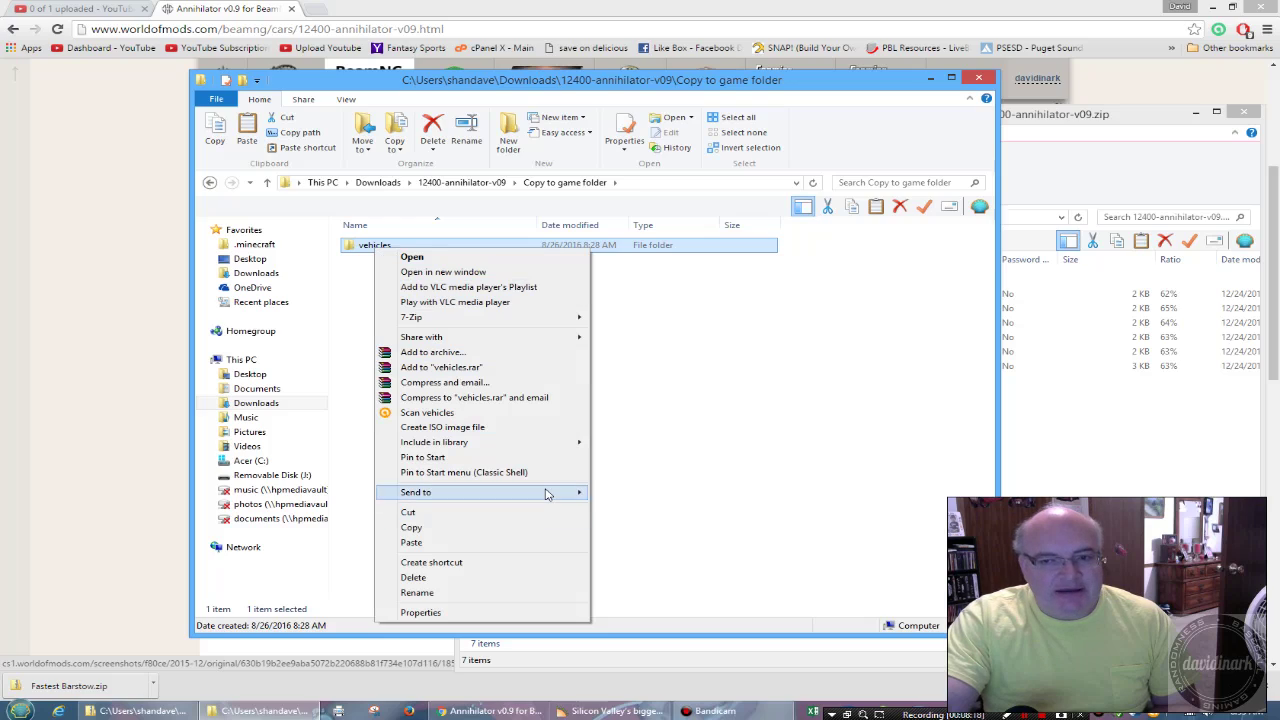
mouse_move(547, 494)
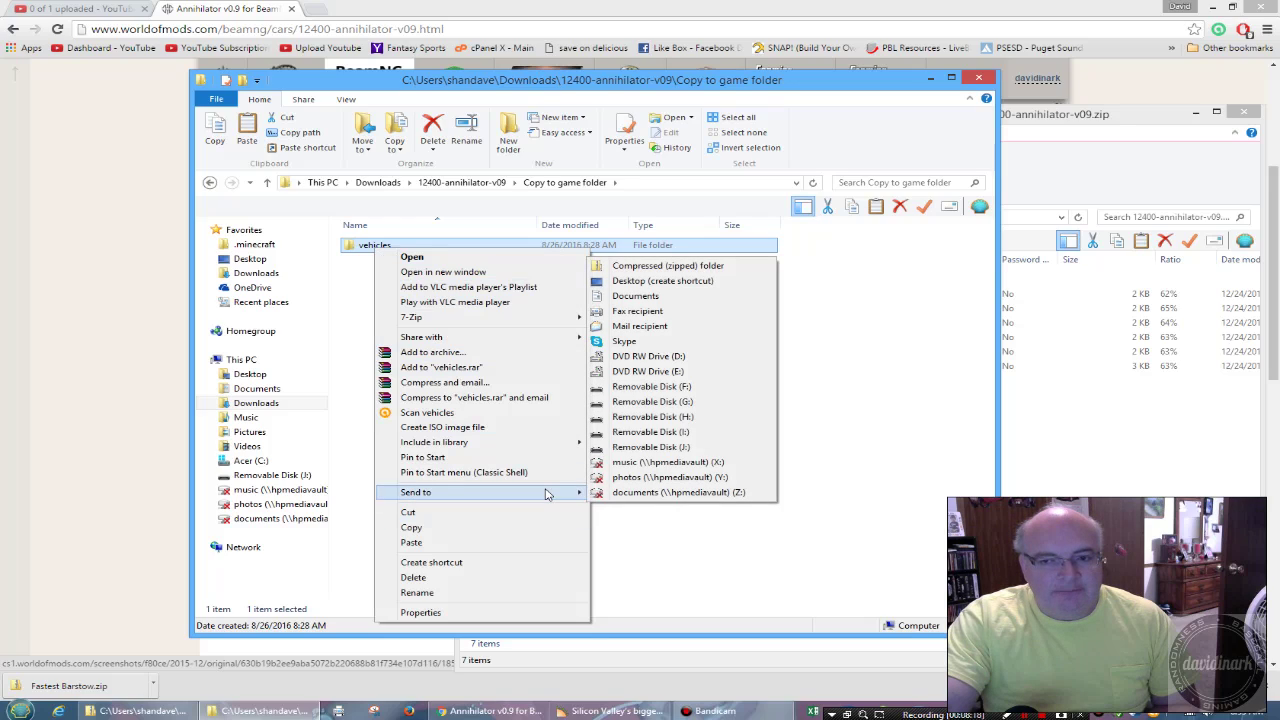
left_click(684, 272)
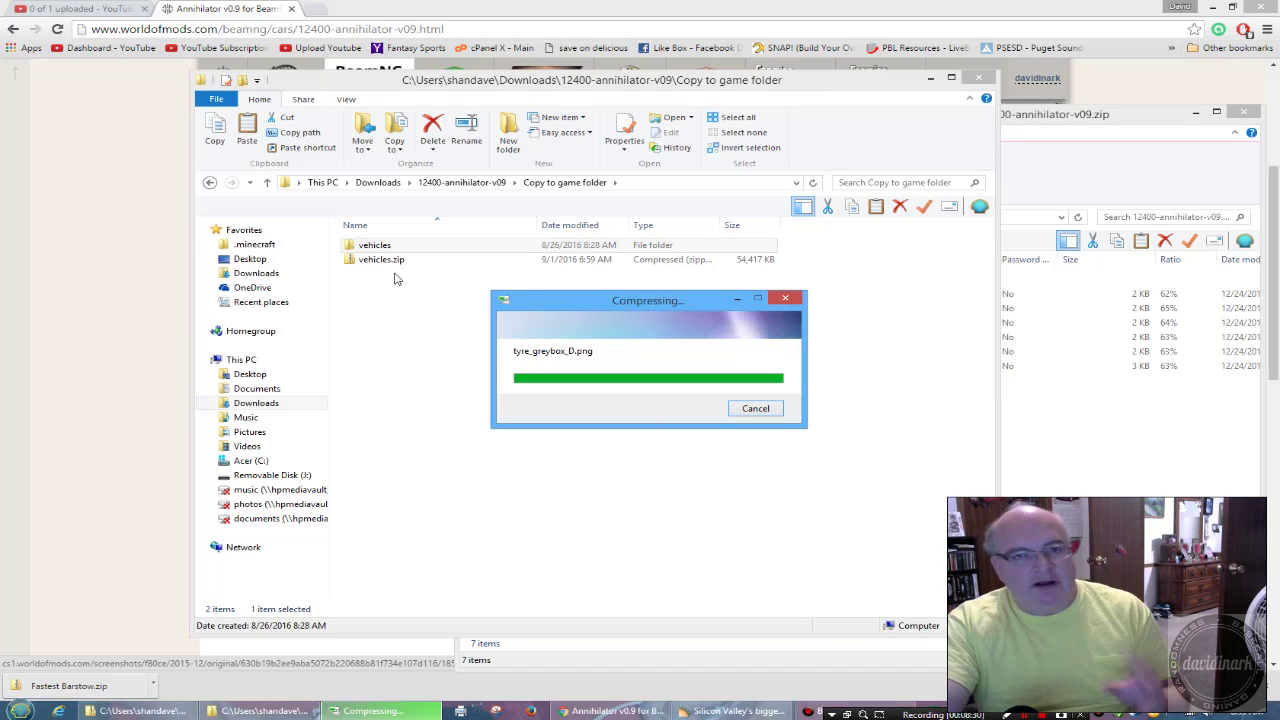
- Rename vehicles.zip to Annihilator.zip
left_click(386, 263)
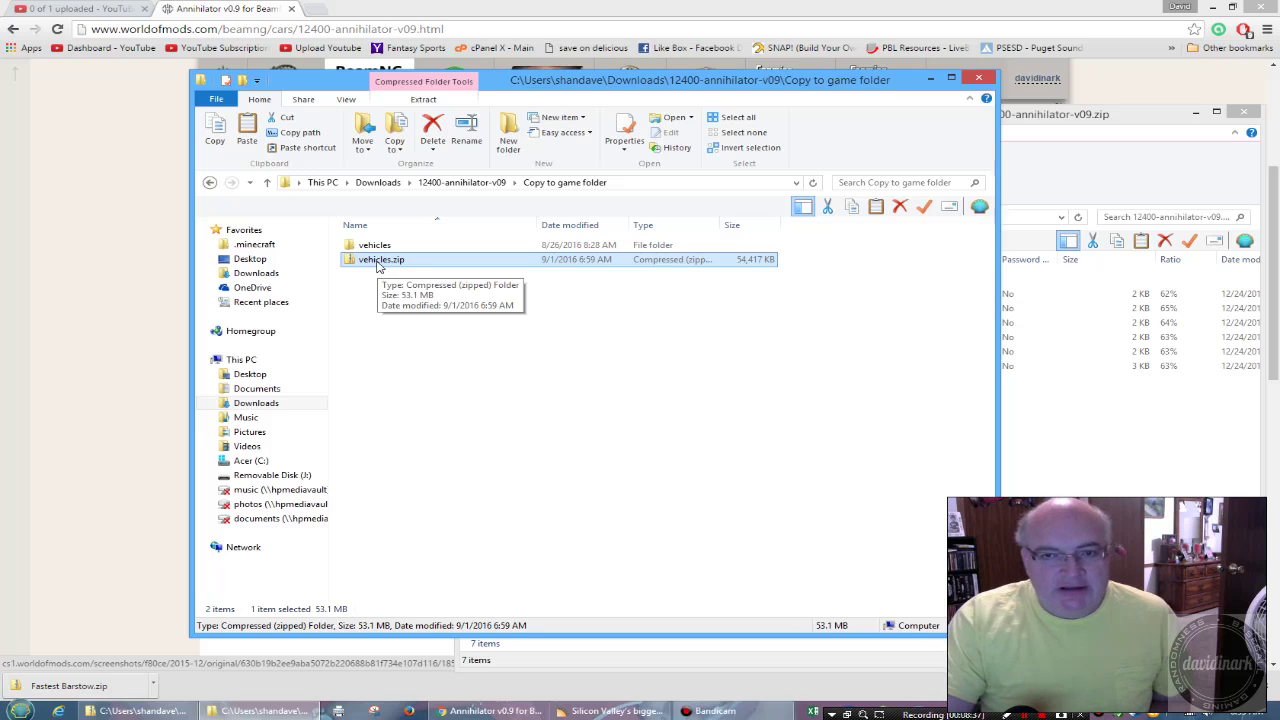
right_click(379, 265)
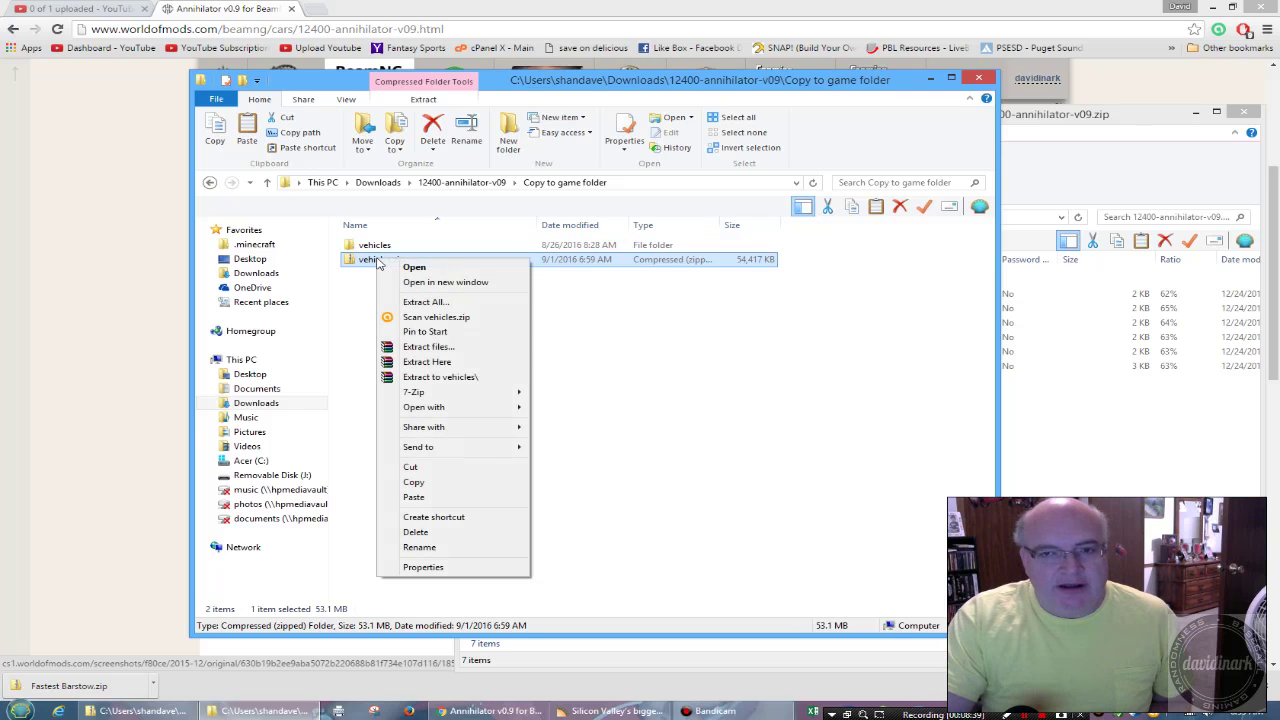
left_click(448, 547)
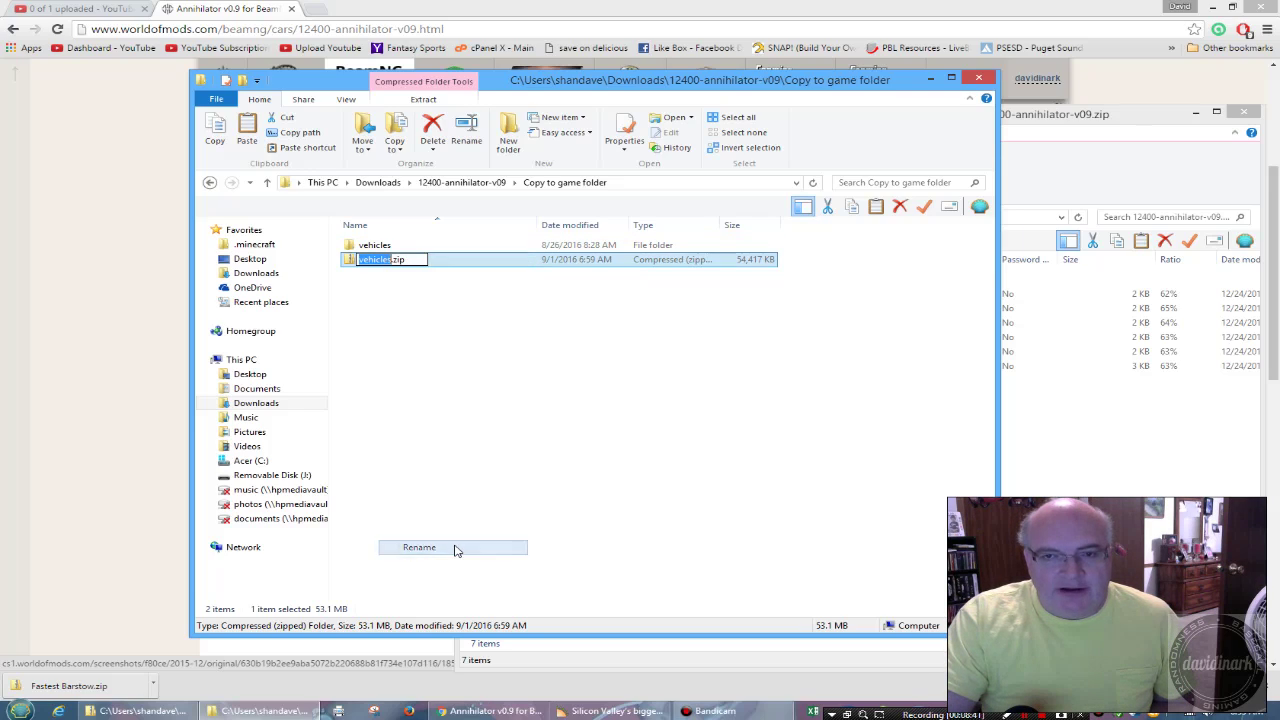
type("Annih")
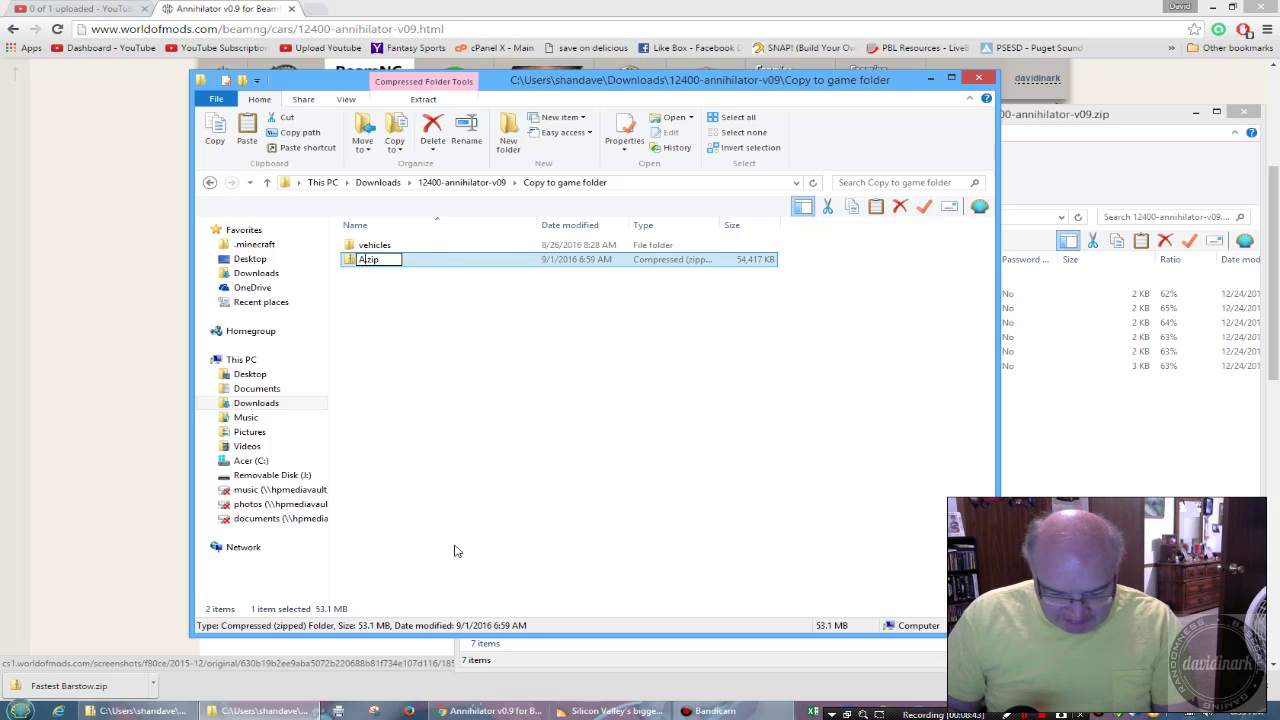
type("il")
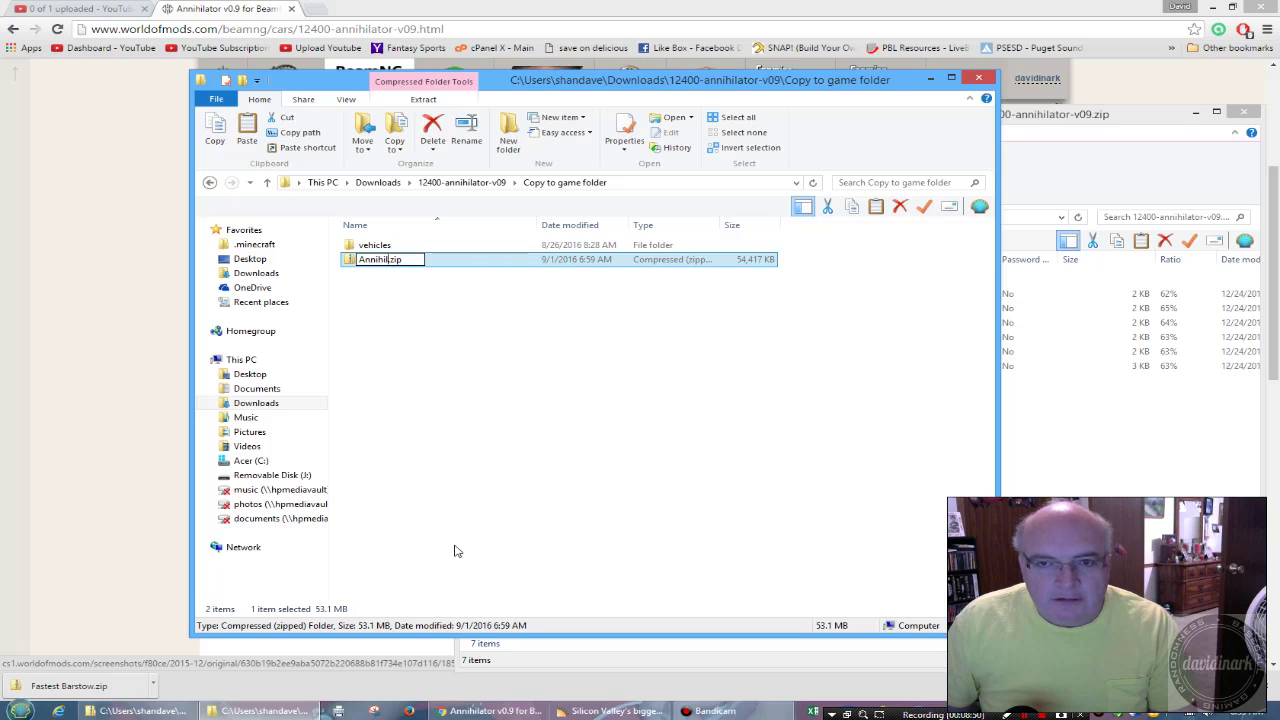
type("ator")
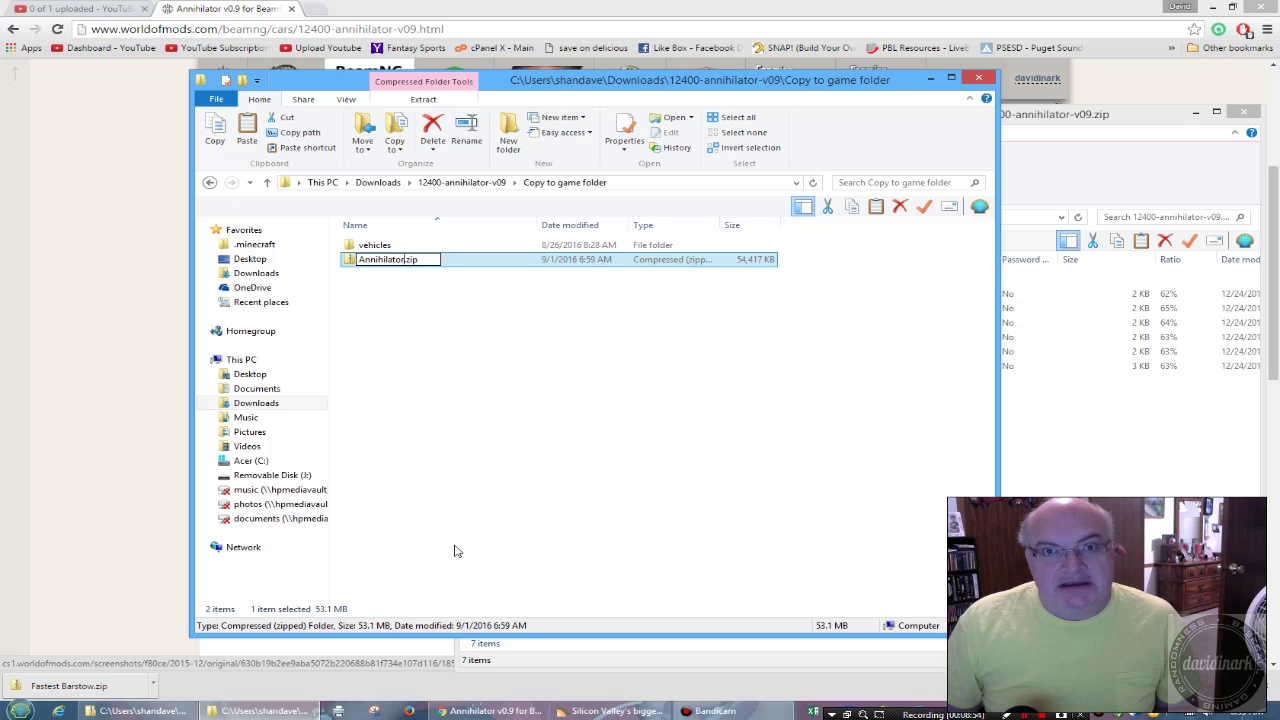
key("Return")
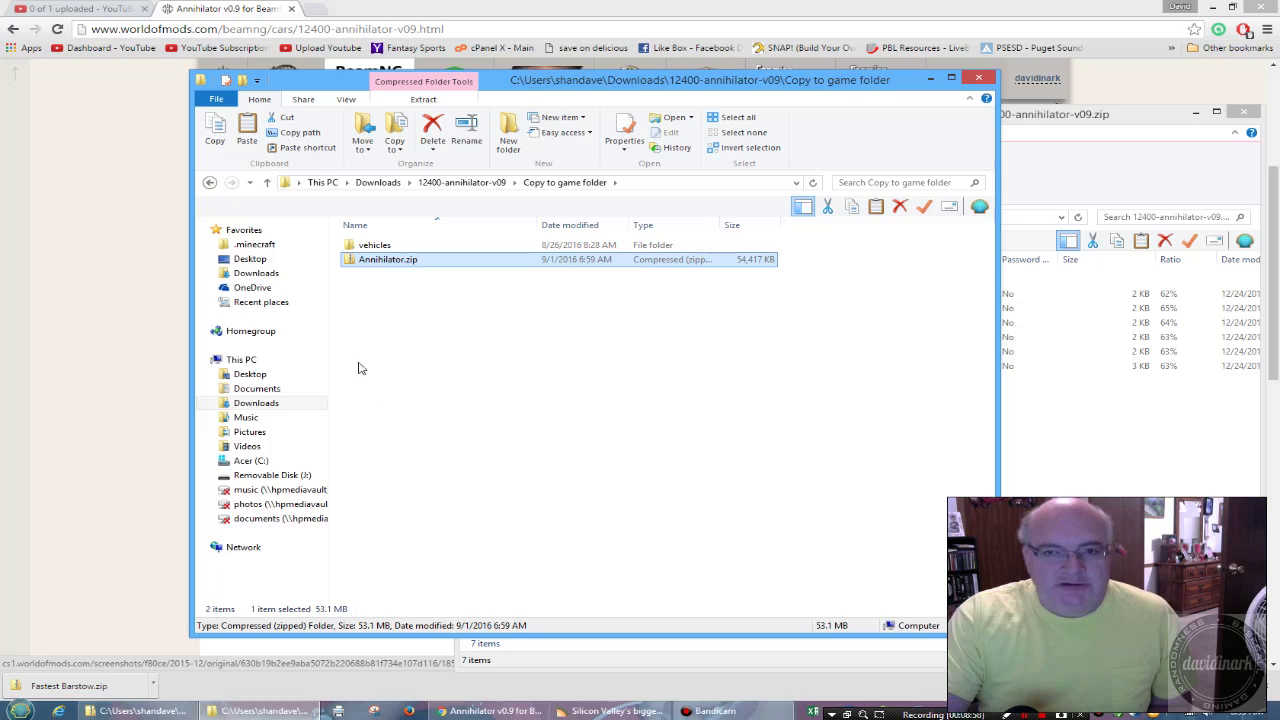
- Copy Annihilator.zip into the mods folder under Documents > BeamNG.drive, replacing the file already there
right_click(387, 264)
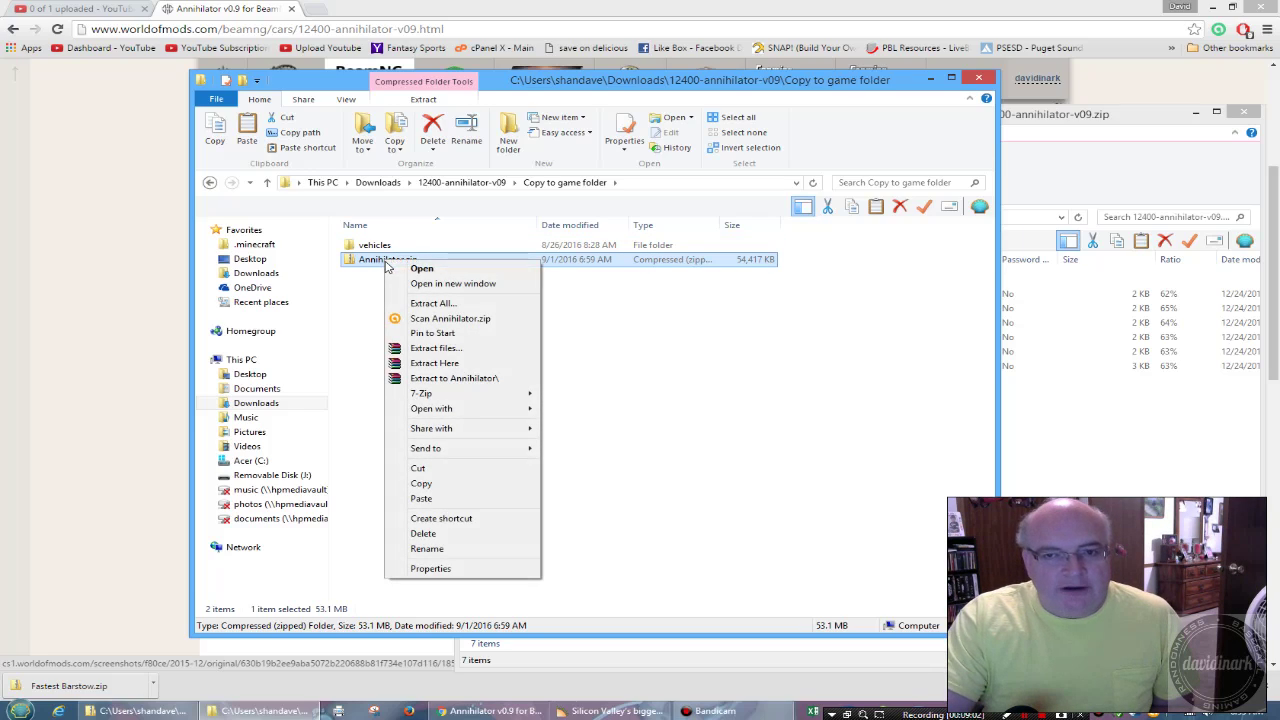
left_click(437, 489)
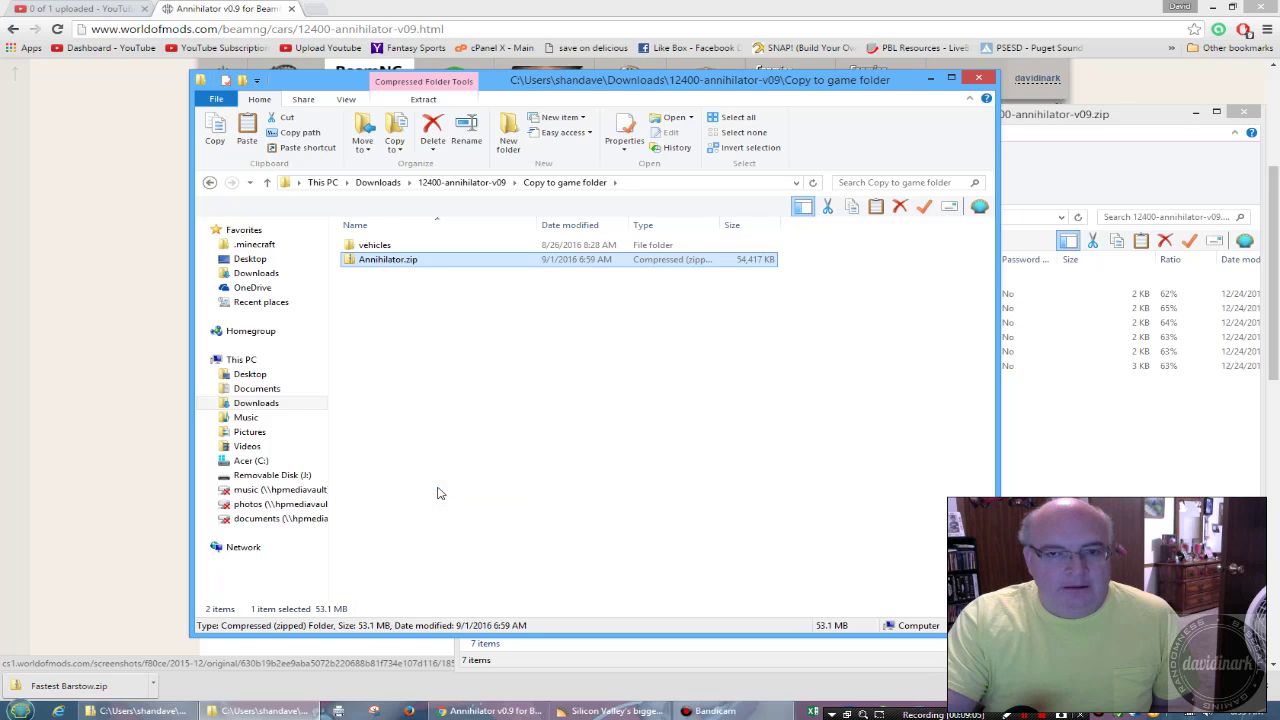
left_click(262, 390)
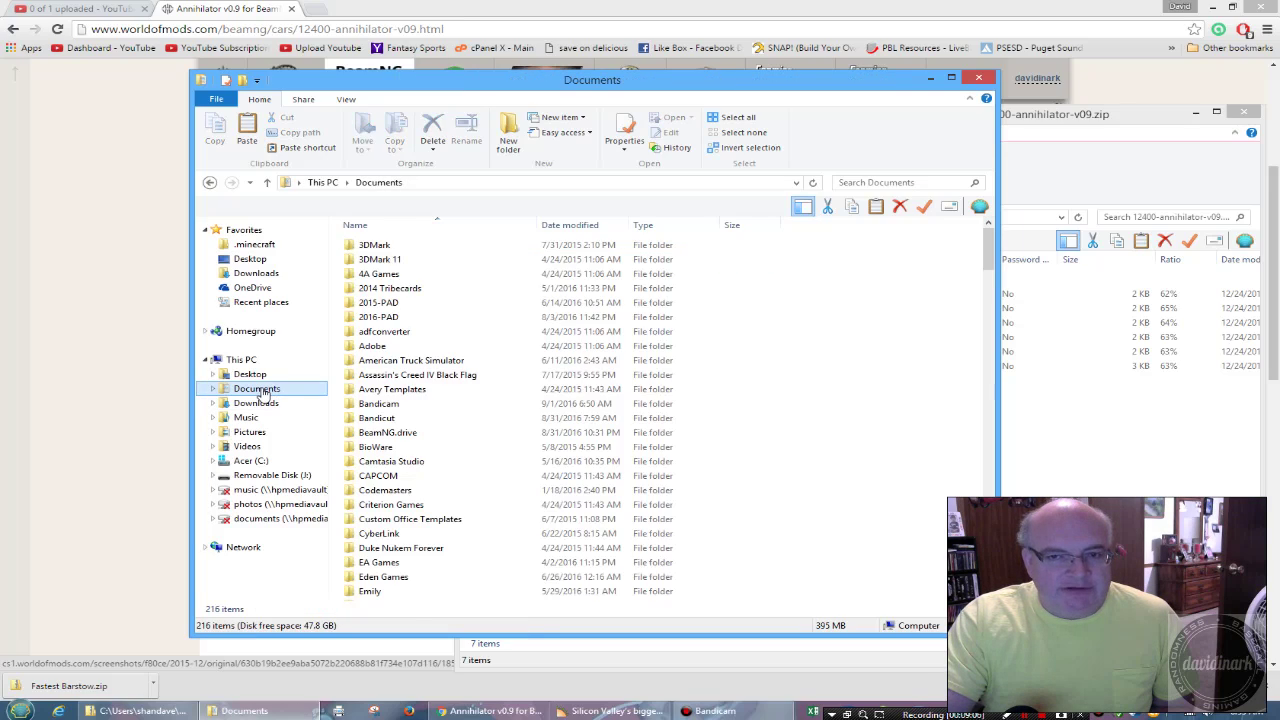
left_click(404, 436)
double_click(404, 436)
double_click(368, 330)
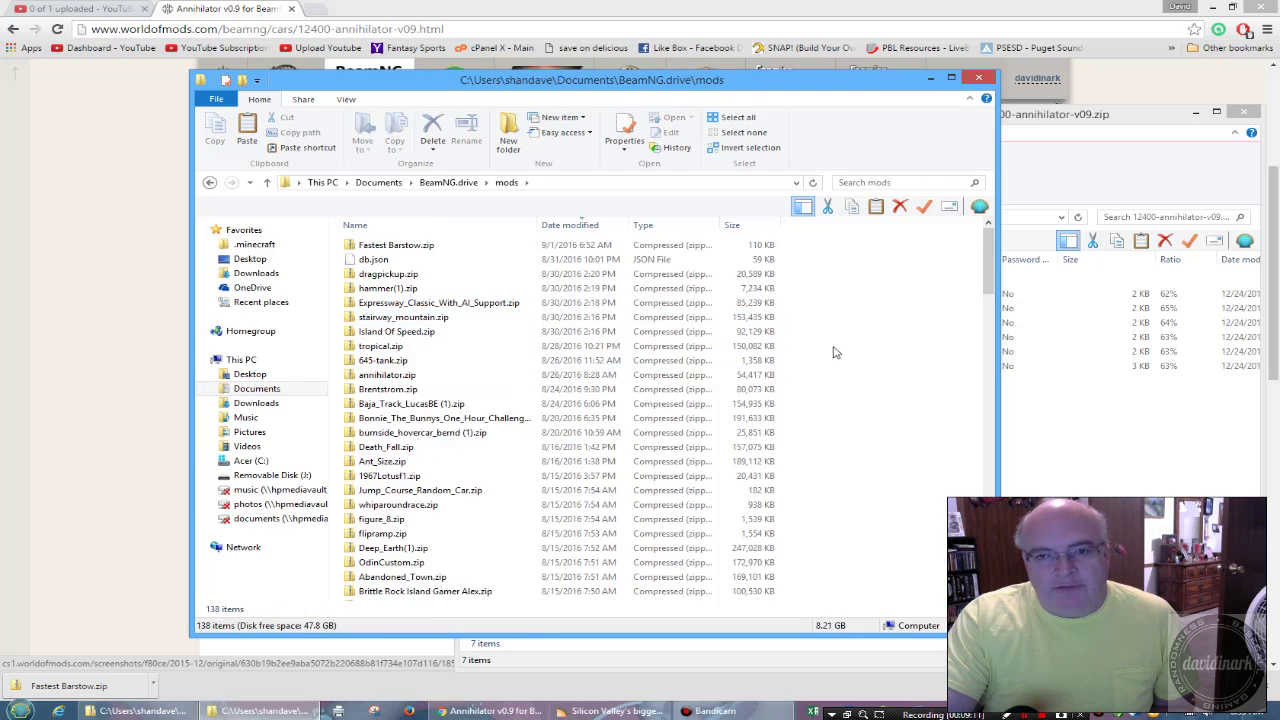
right_click(841, 352)
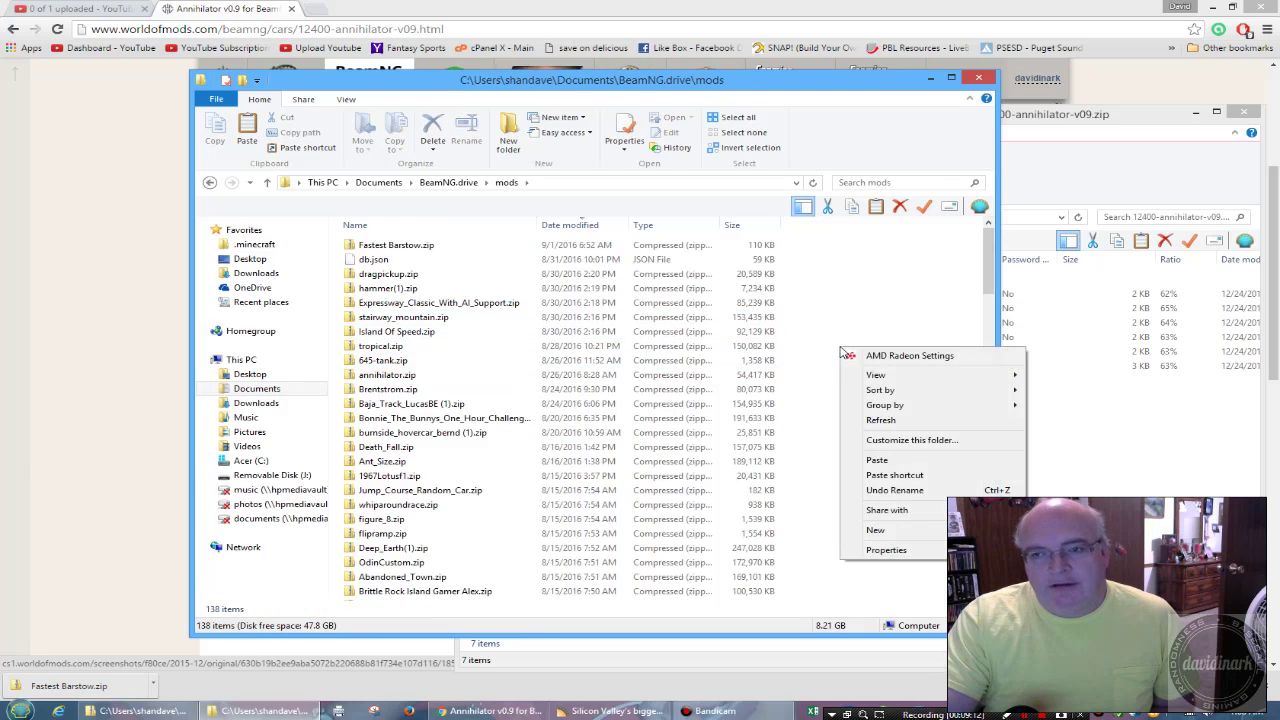
left_click(875, 460)
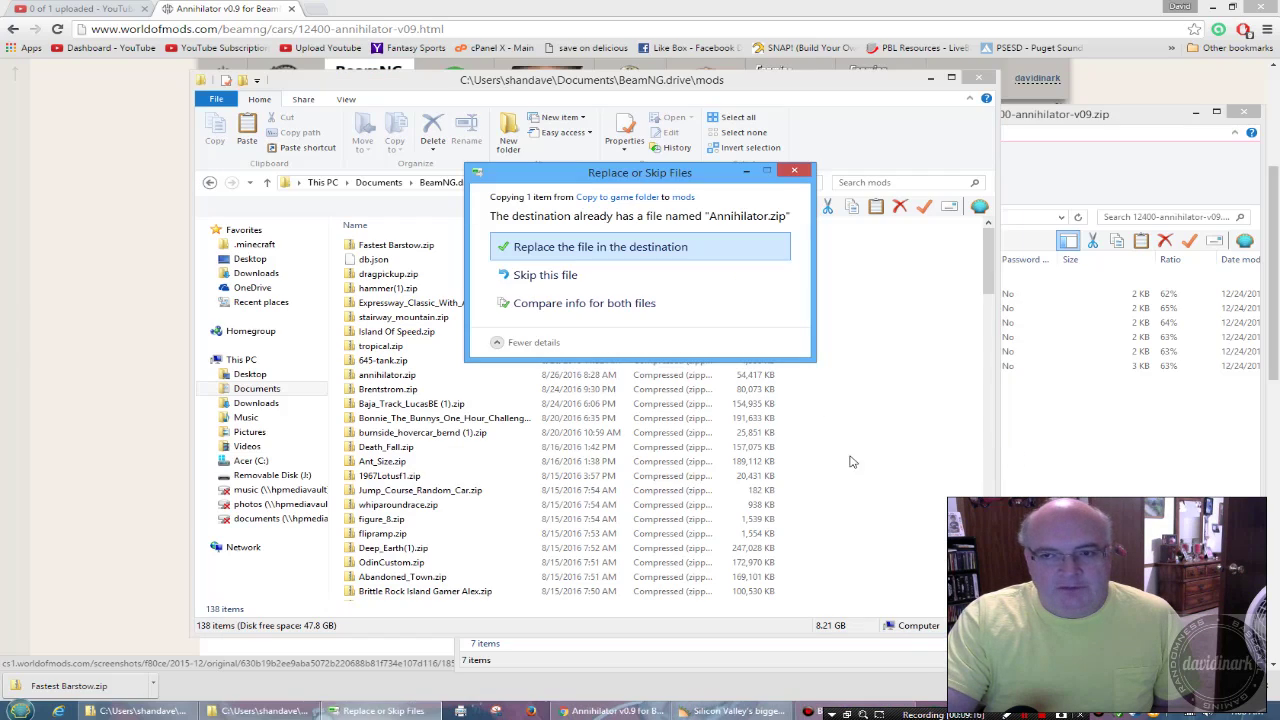
left_click(646, 252)
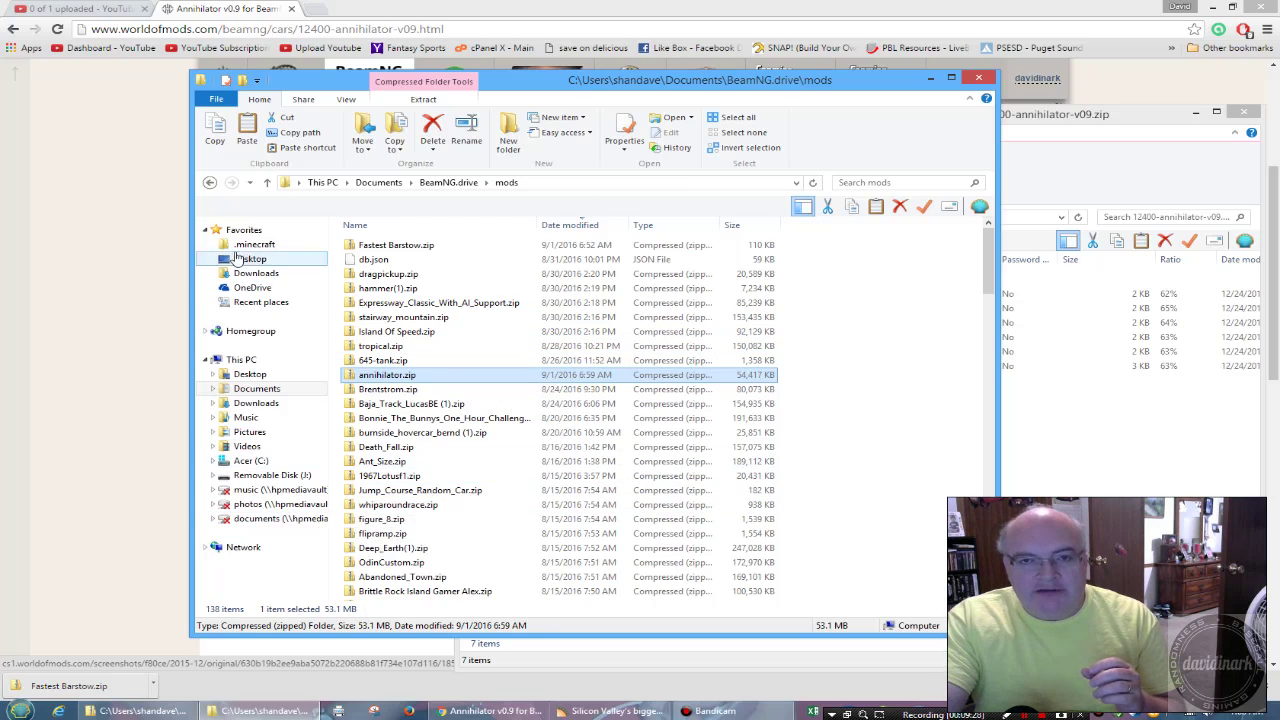
- Go back to the extracted 12400-annihilator-v09 folder and compare it with the contents of the original zip archive
left_click(210, 182)
left_click(210, 182)
left_click(210, 182)
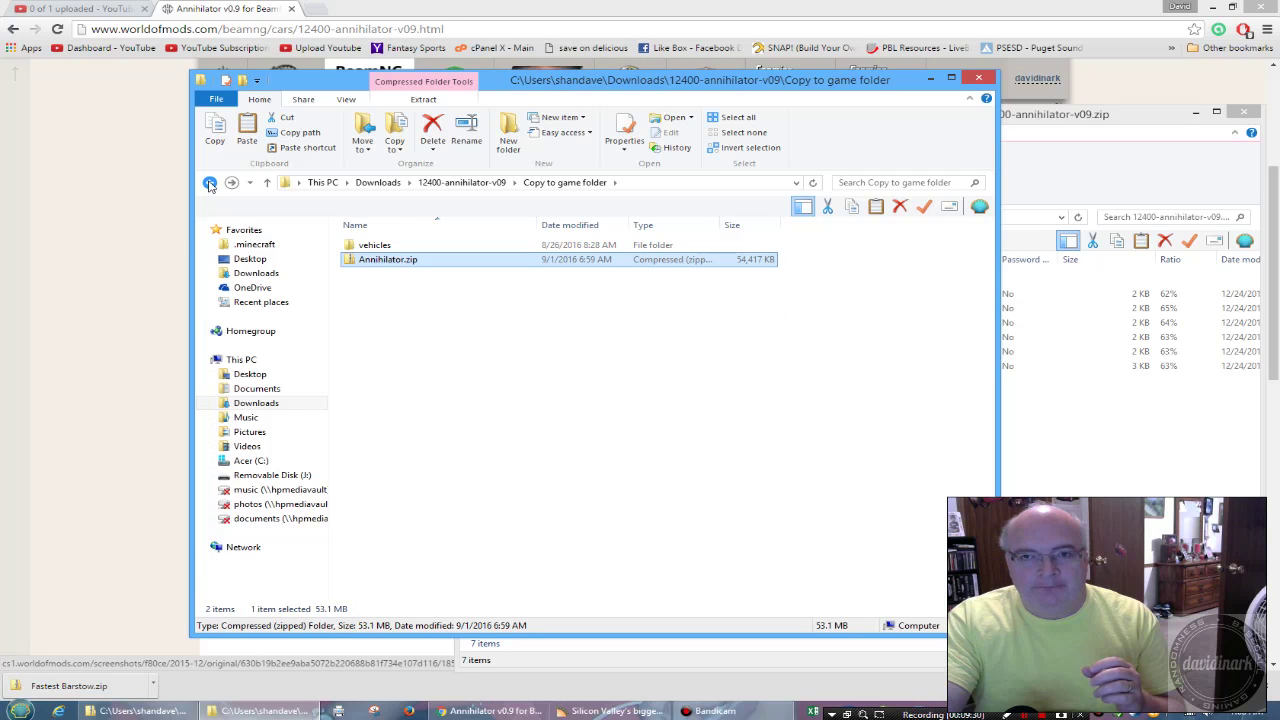
left_click(210, 182)
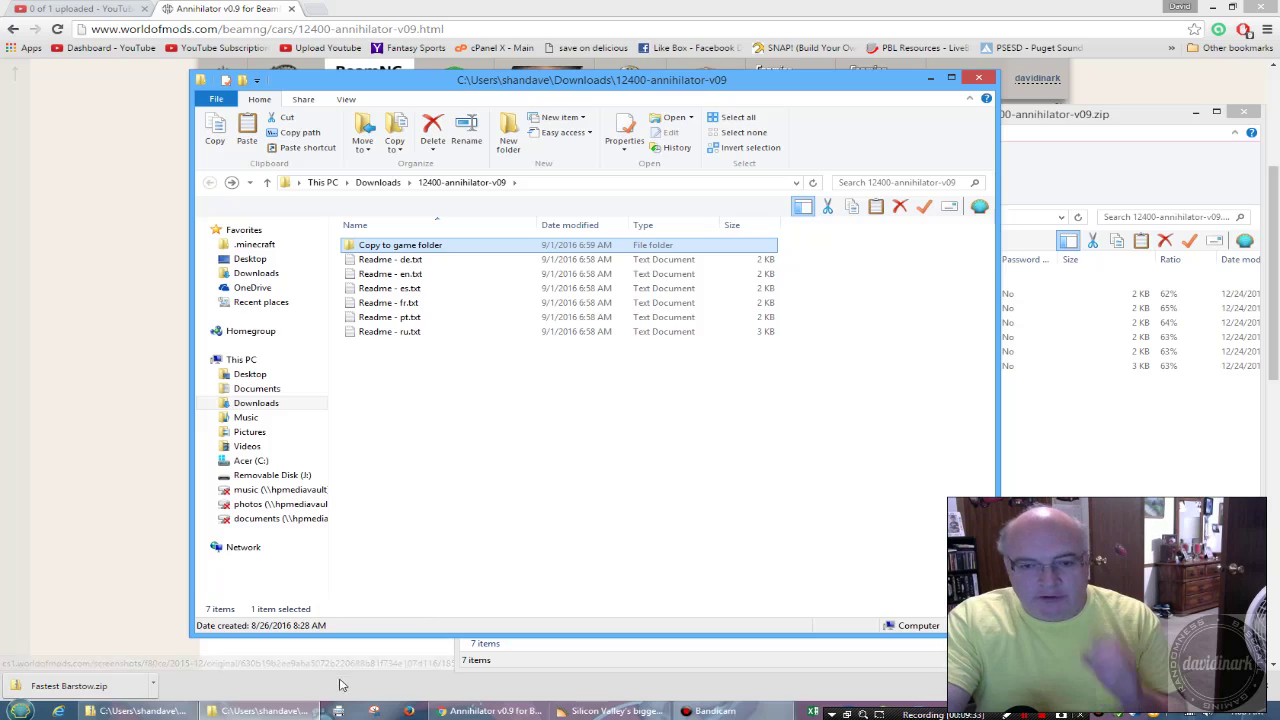
left_click(145, 712)
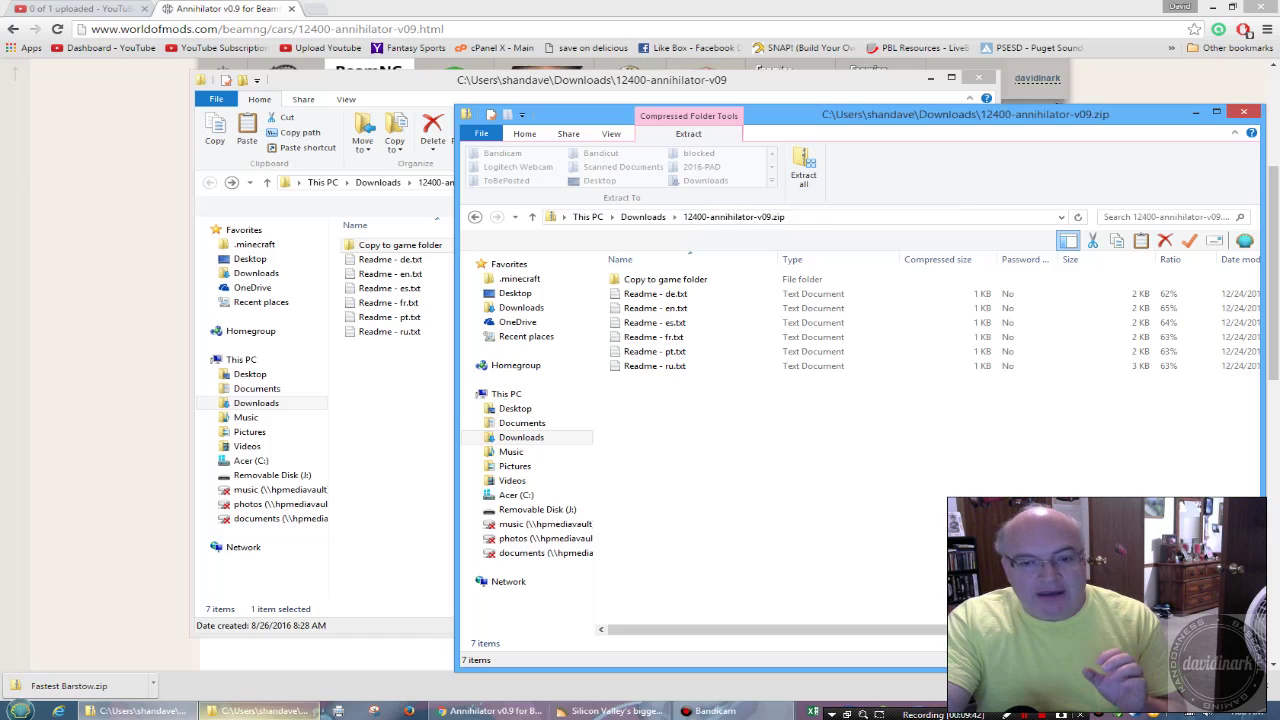
left_click(290, 710)
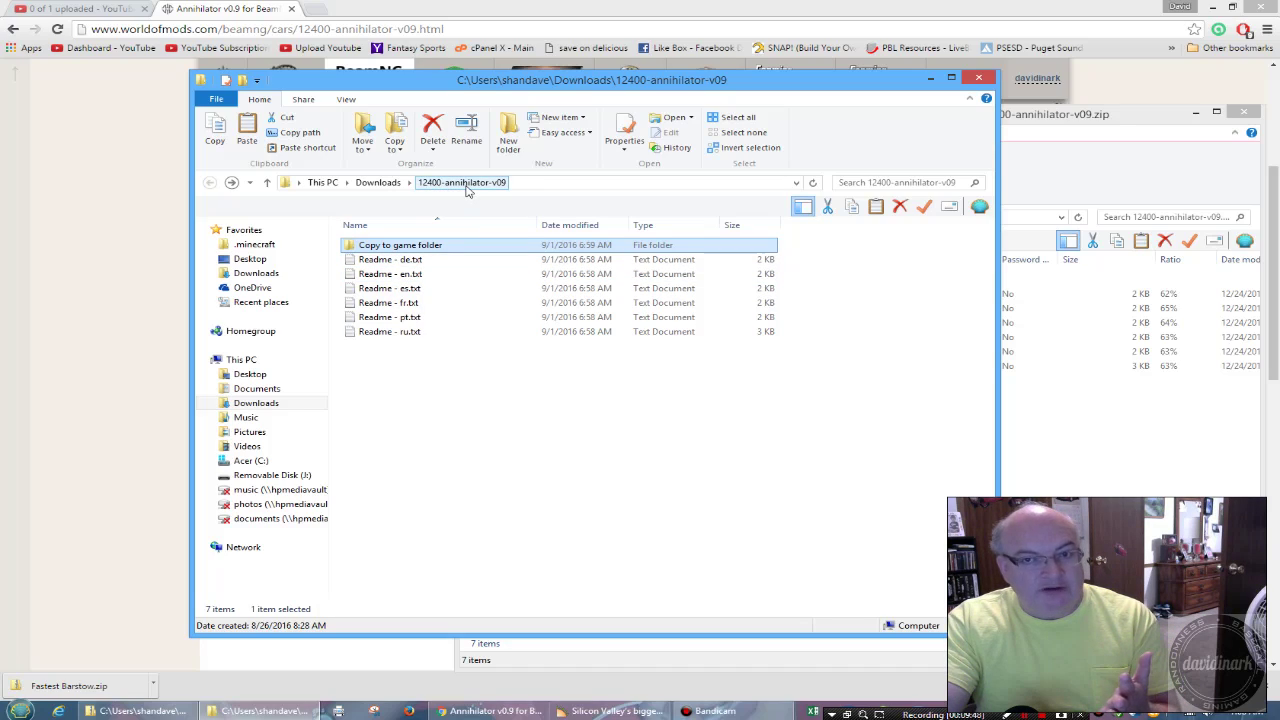
- Open the Copy to game folder directory and compare its vehicles folder with the repackaged Annihilator.zip
double_click(408, 250)
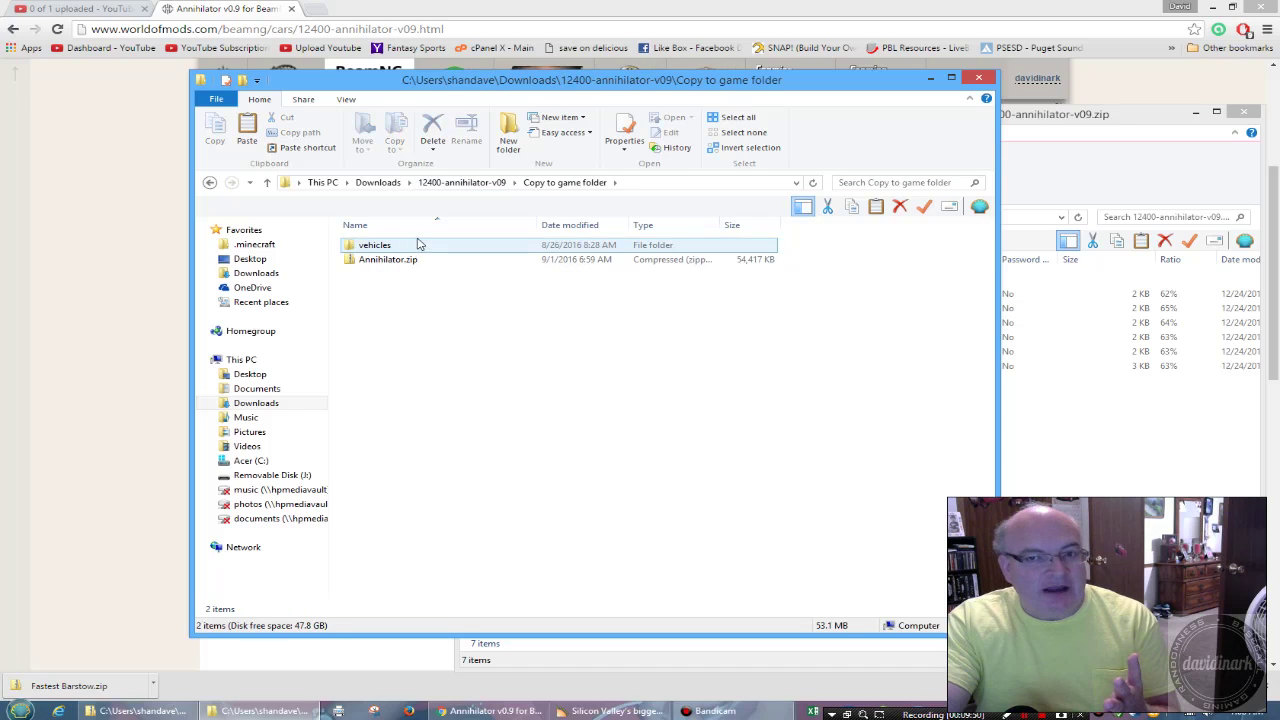
left_click(374, 251)
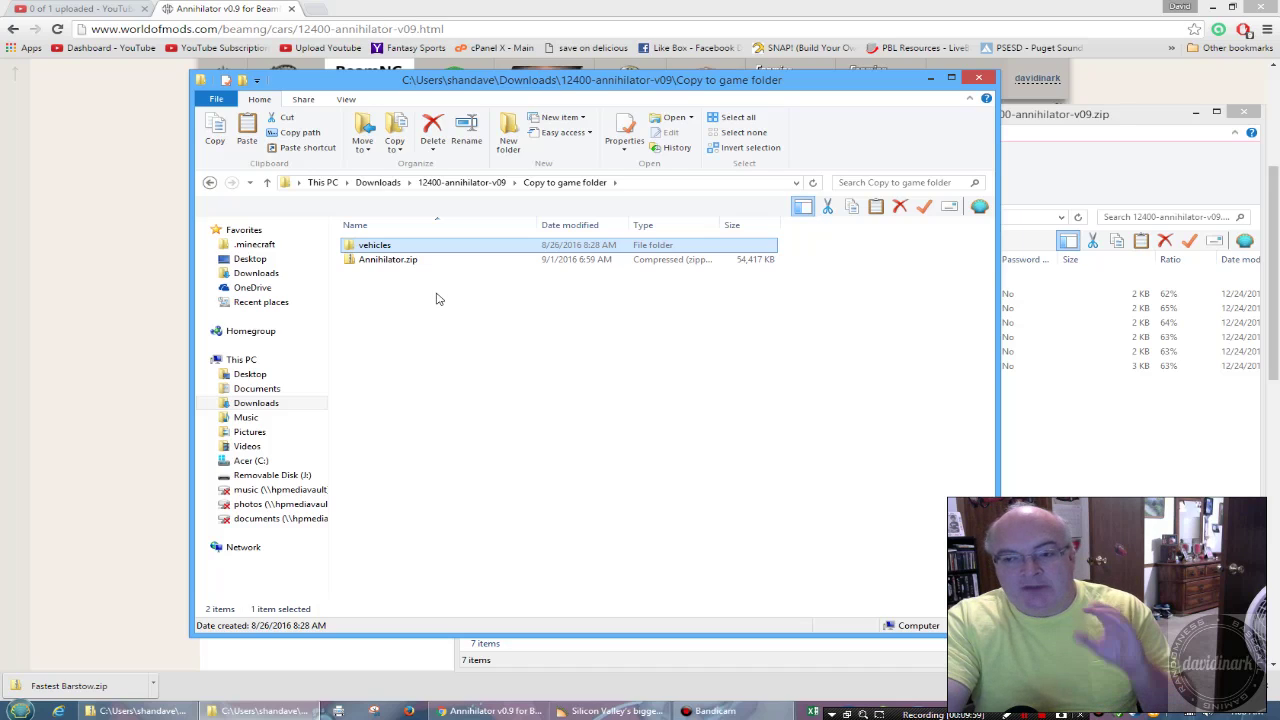
left_click(122, 186)
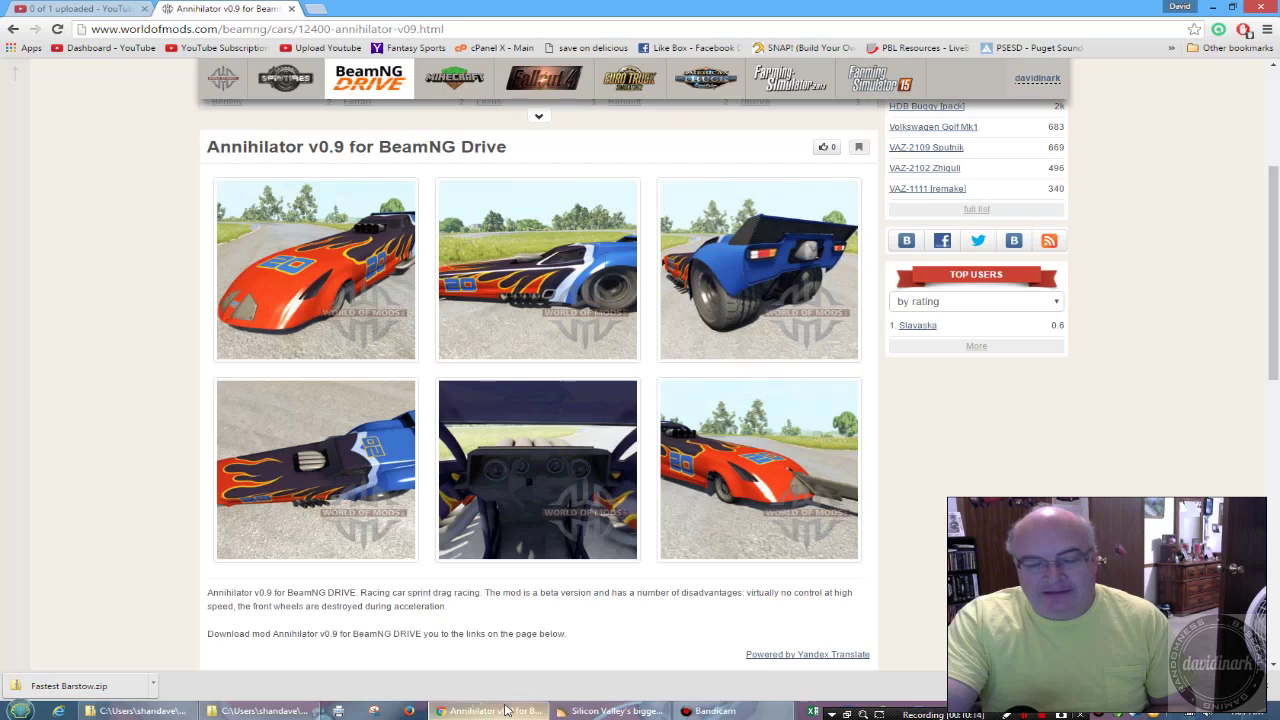
left_click(285, 714)
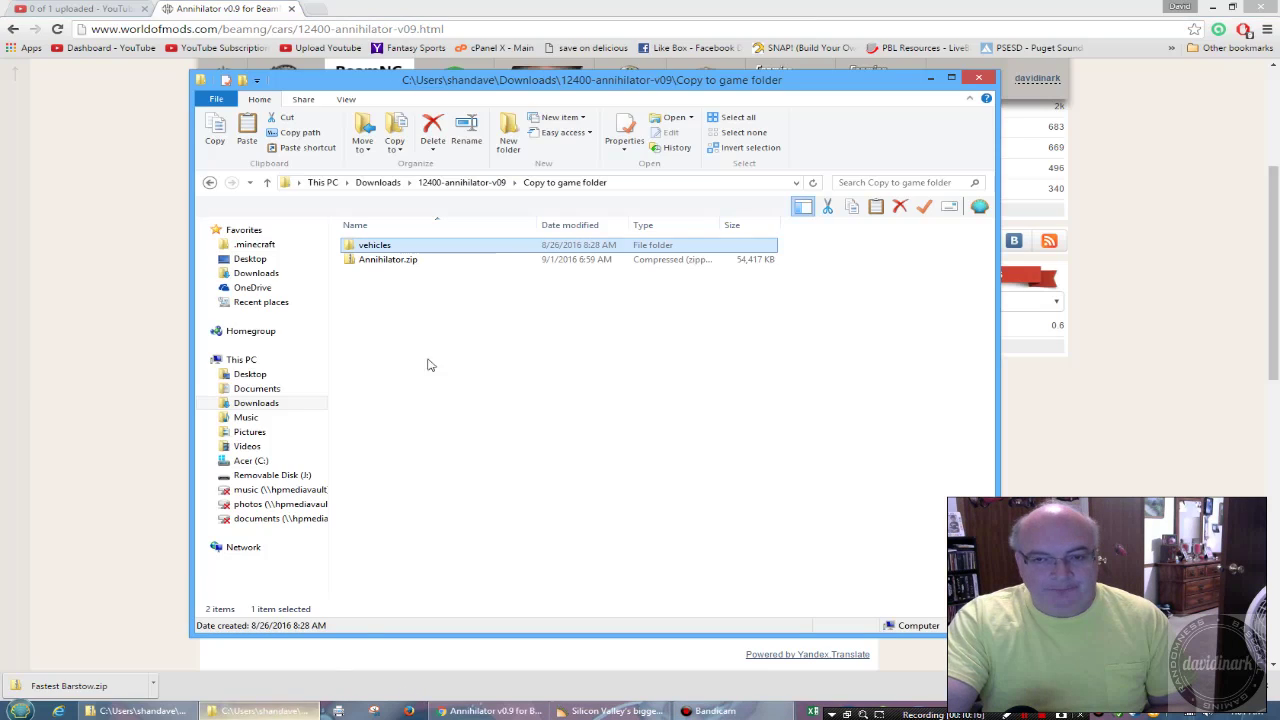
left_click(390, 264)
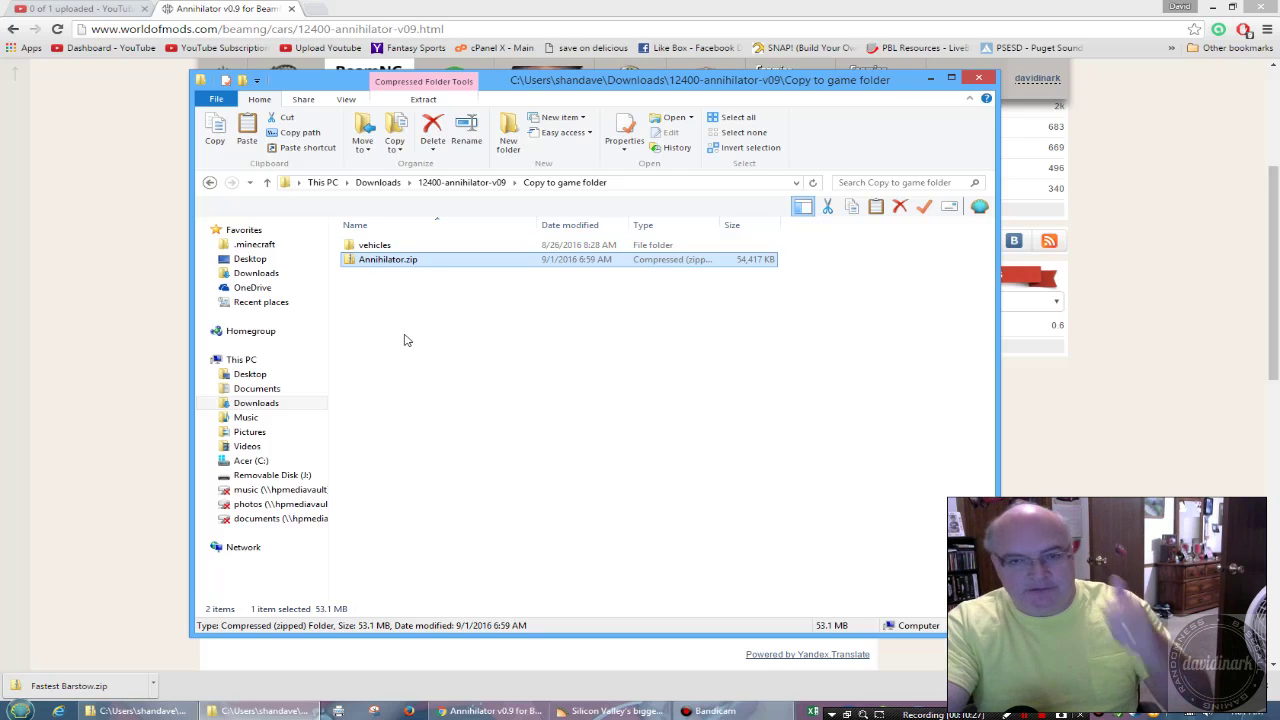
- Close the Copy to game folder window and return to the top of the Annihilator v0.9 page on WorldOfMods
left_click(979, 80)
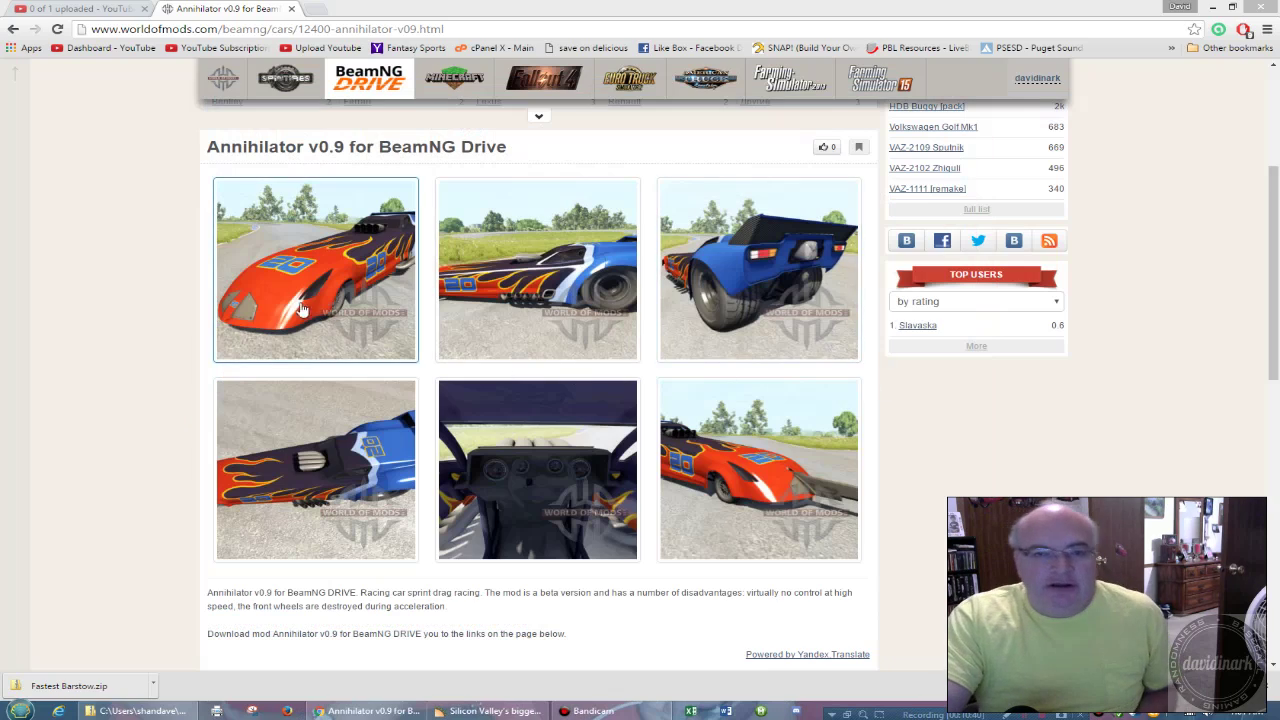
left_click(143, 330)
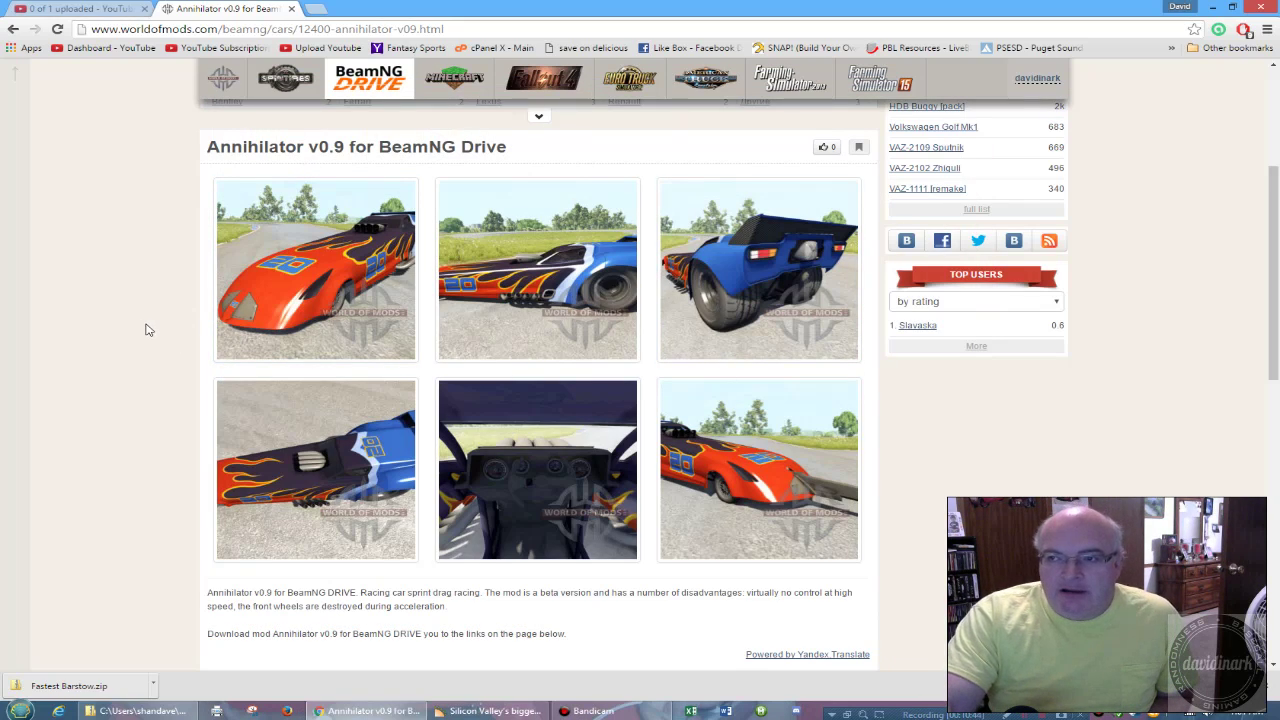
scroll(145, 330, "up", 3)
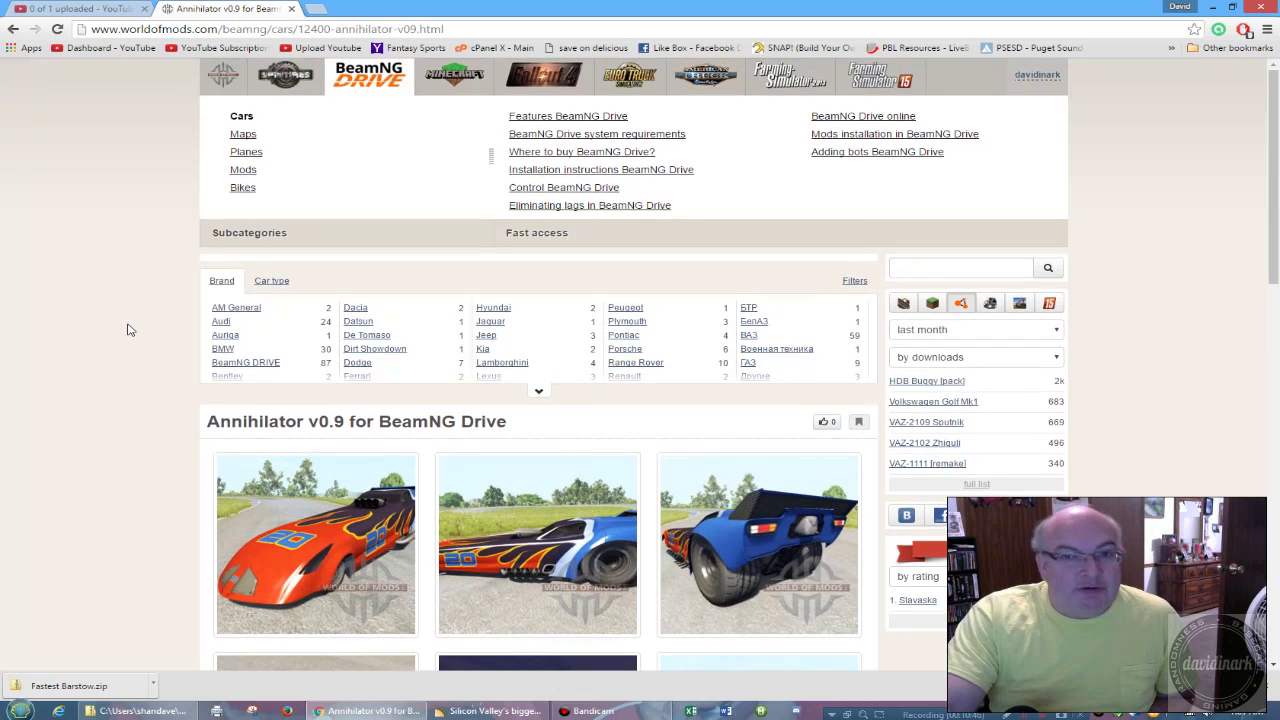